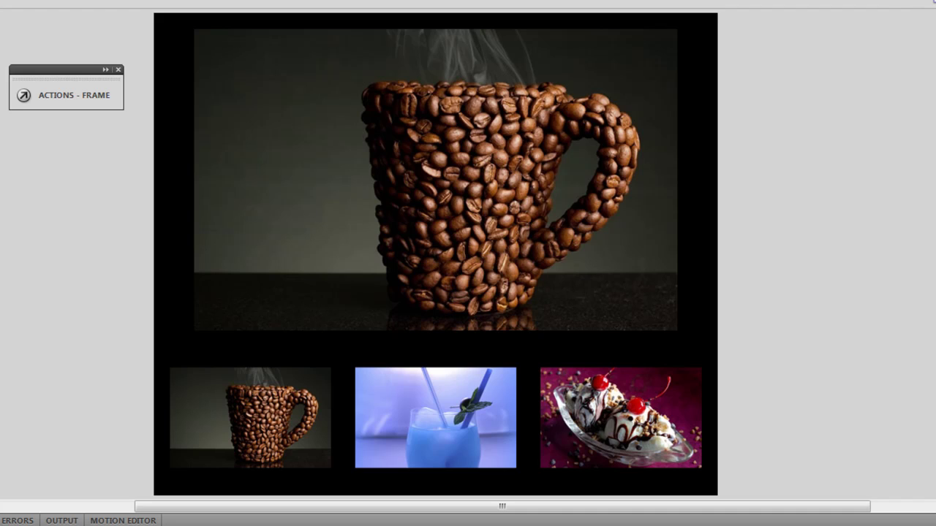
Preview the movie and test the drink and sundae thumbnails before closing it.
key("ctrl+Return")
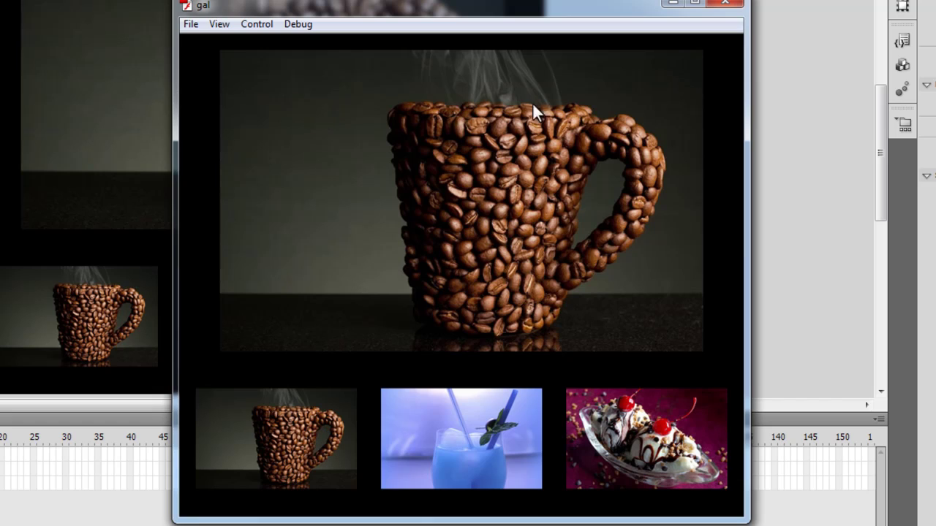
left_click(489, 455)
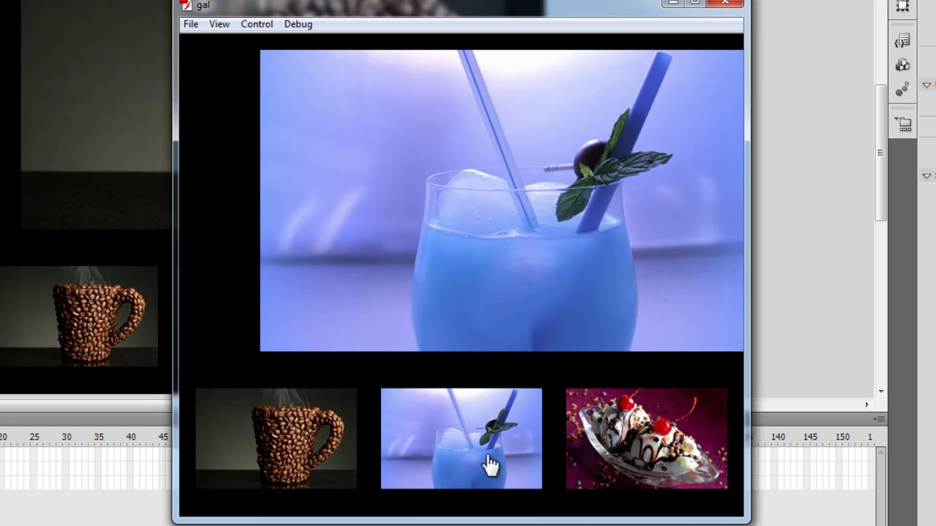
left_click(594, 430)
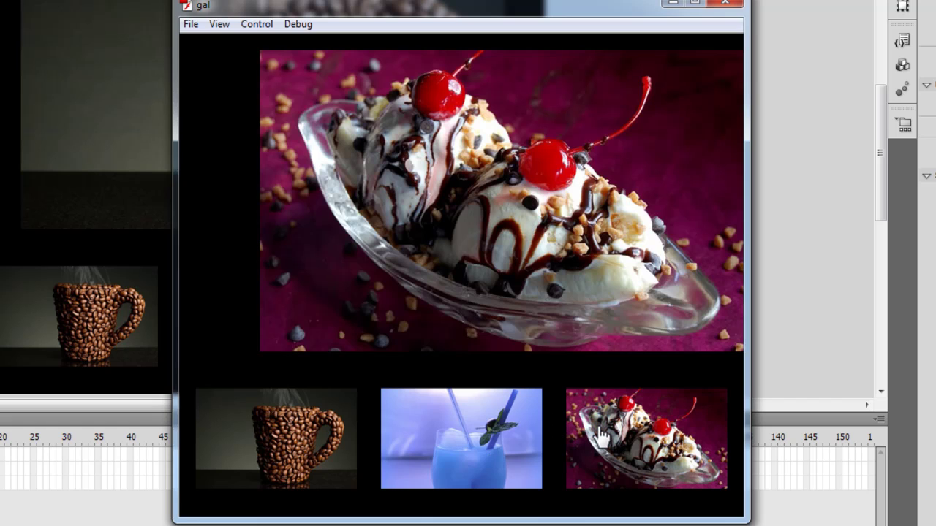
left_click(738, 4)
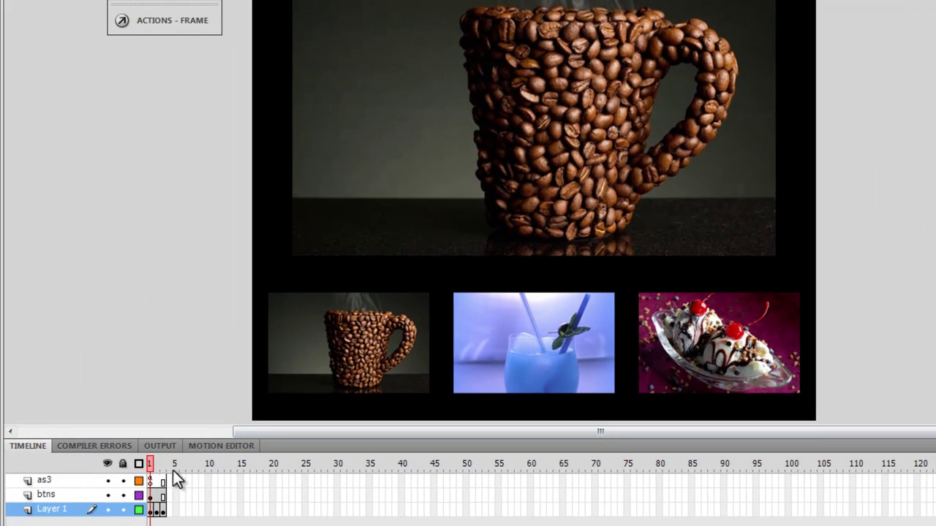
Centre the drink picture horizontally on the stage in frame 2.
left_click_drag(150, 464, 155, 464)
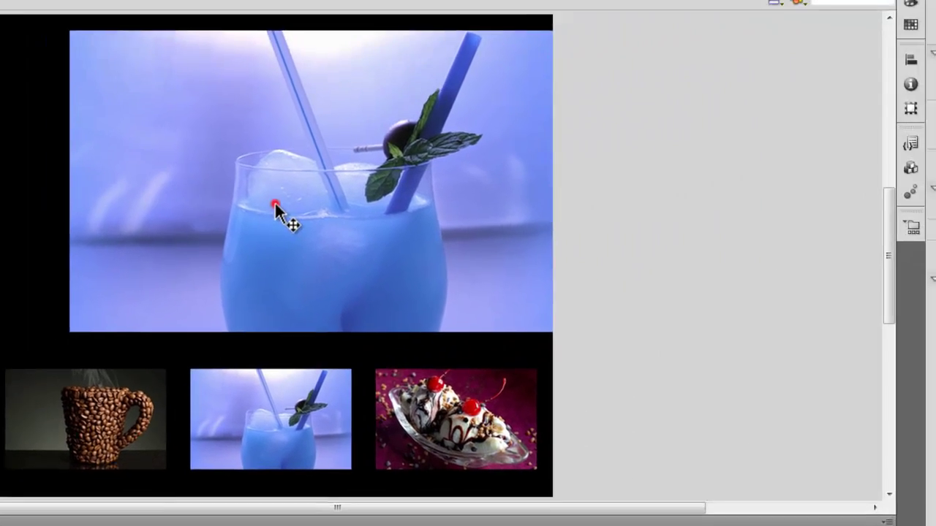
left_click(911, 60)
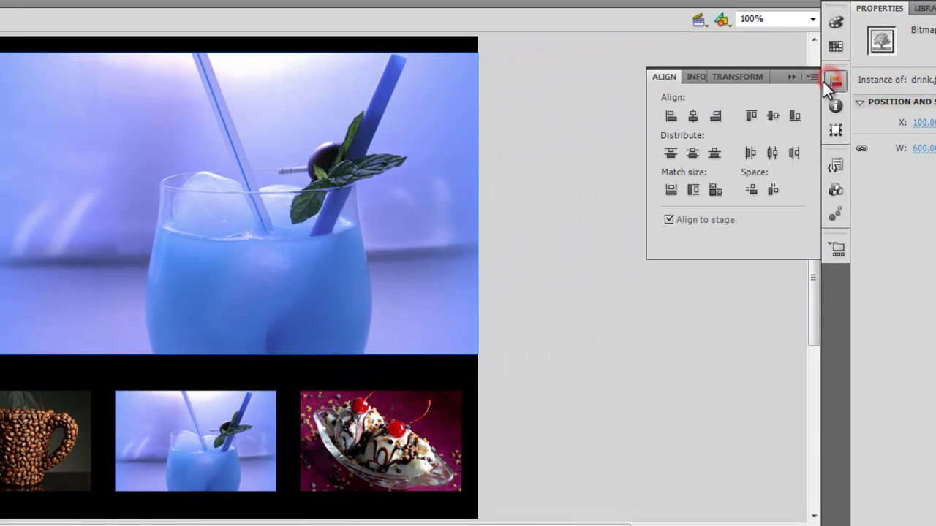
left_click(692, 115)
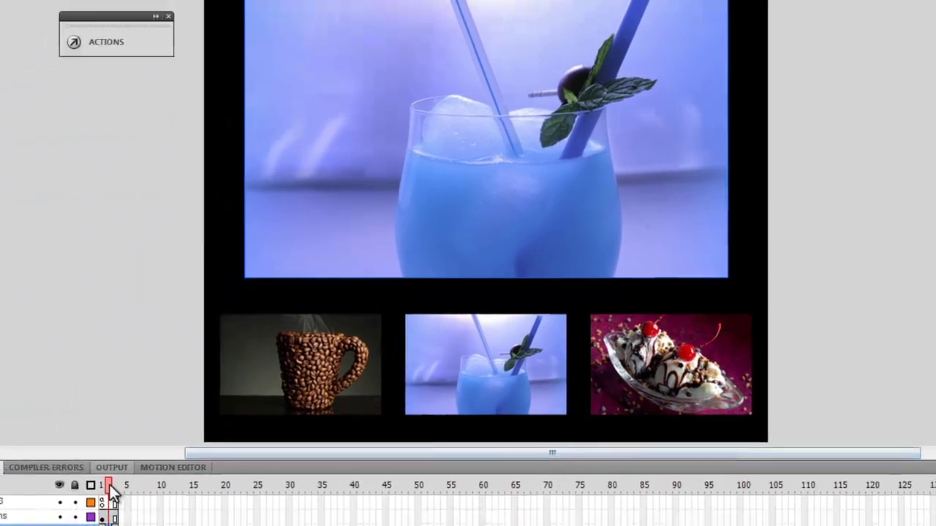
Centre the large sundae picture horizontally in frame 3, undoing an accidental thumbnail move.
left_click(157, 472)
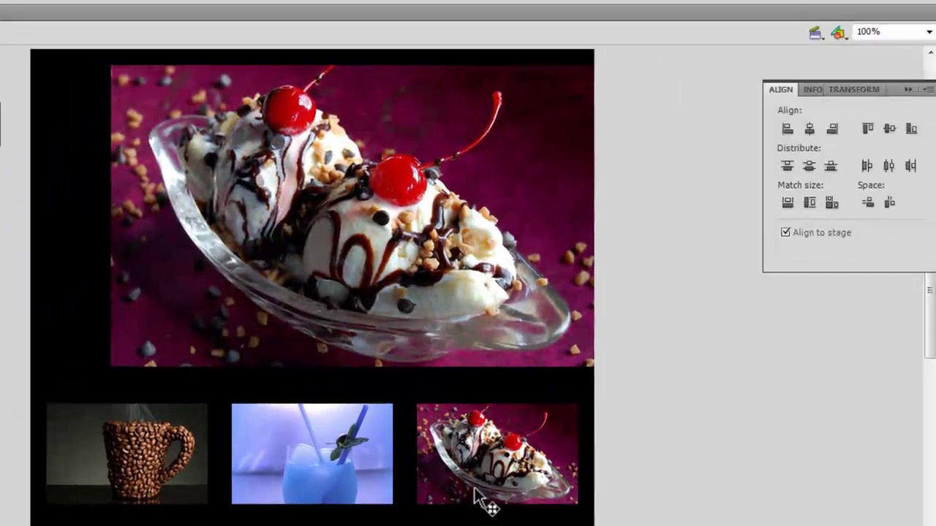
left_click(475, 492)
left_click(809, 129)
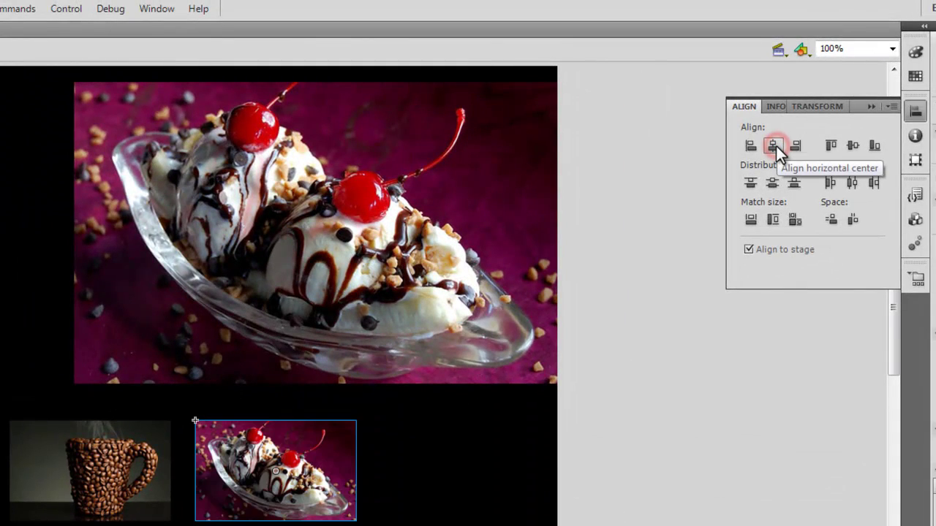
key("ctrl+z")
left_click(382, 270)
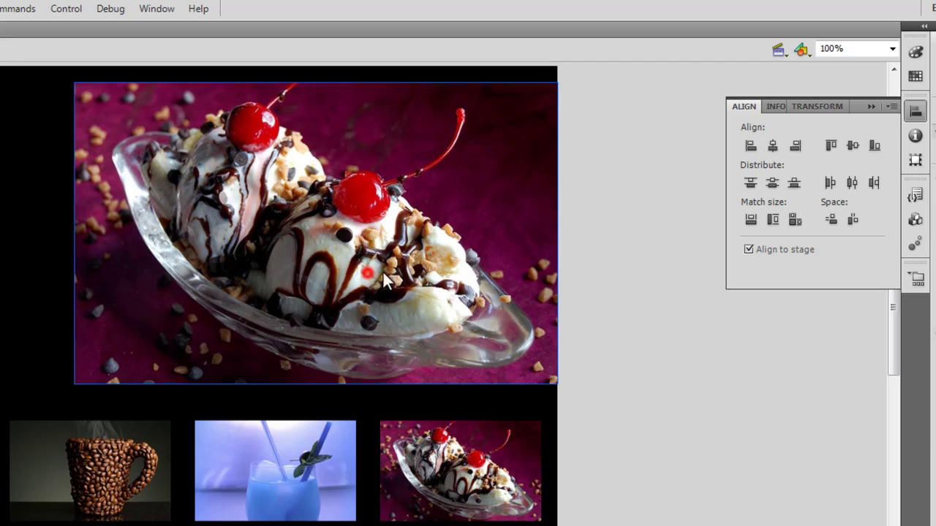
left_click(773, 147)
left_click(650, 342)
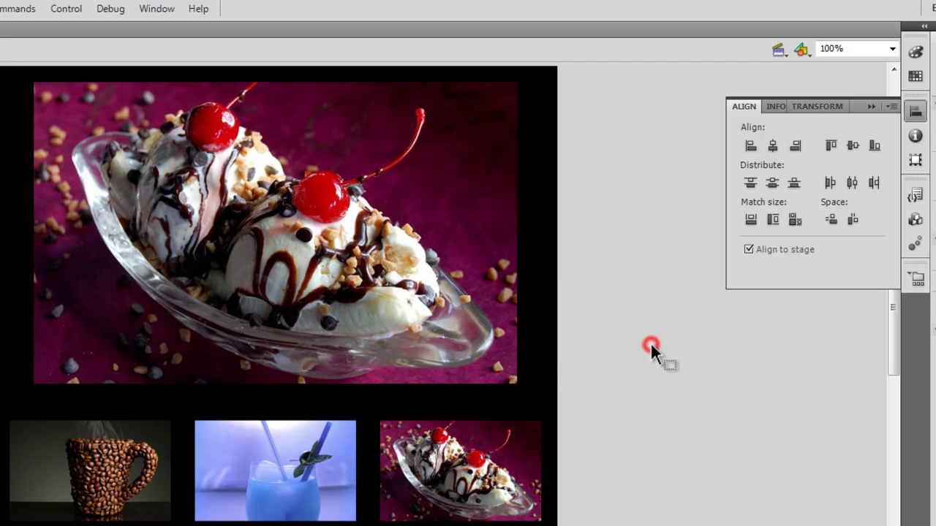
key("ctrl+Return")
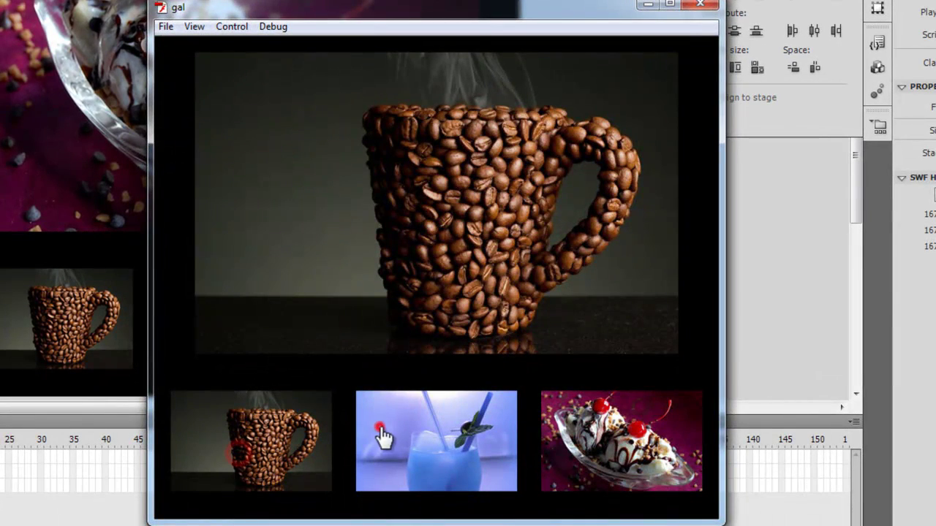
left_click(395, 468)
left_click(570, 442)
left_click(488, 447)
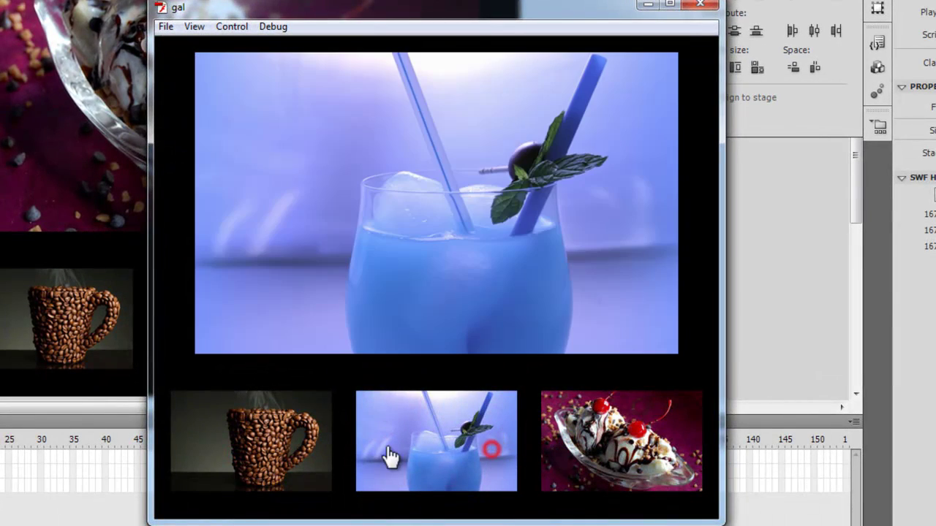
left_click(310, 445)
left_click(426, 440)
left_click(288, 444)
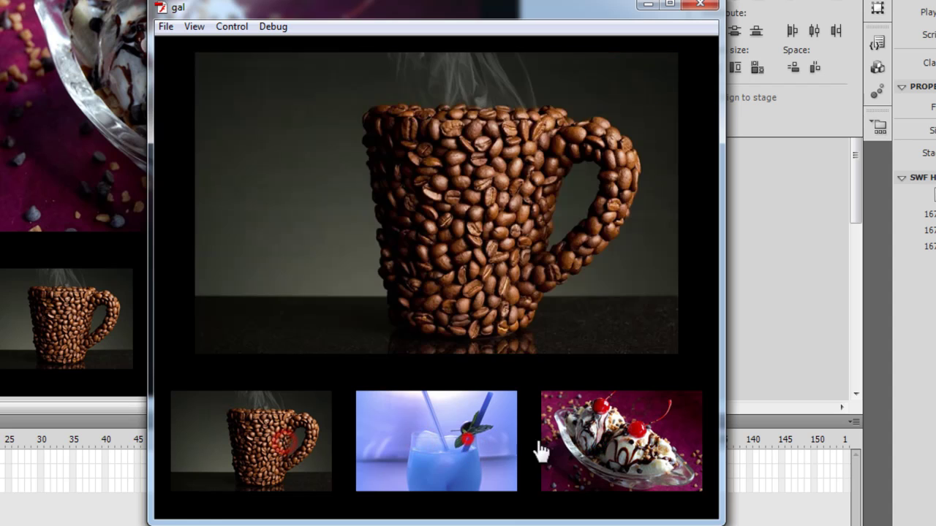
left_click(583, 439)
left_click(702, 4)
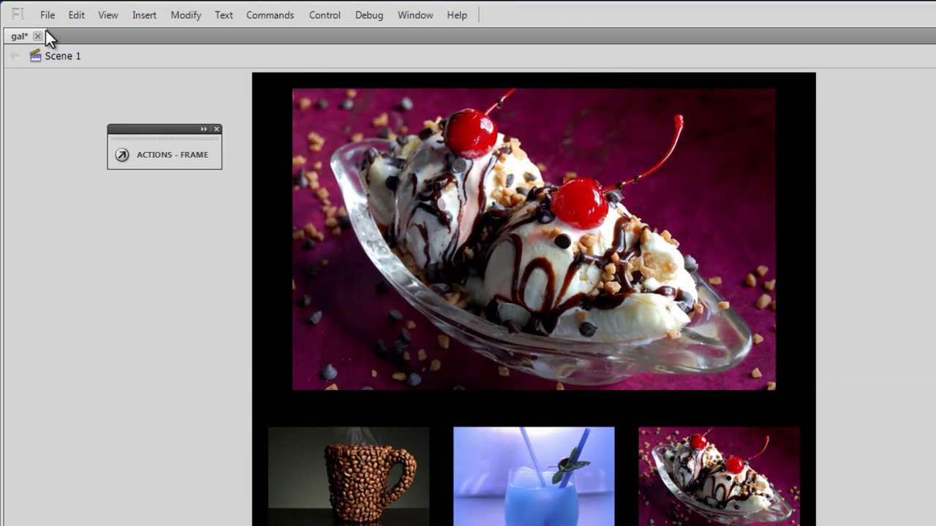
Create a new ActionScript 3.0 document 700 px wide and pick a black stage colour.
left_click(46, 14)
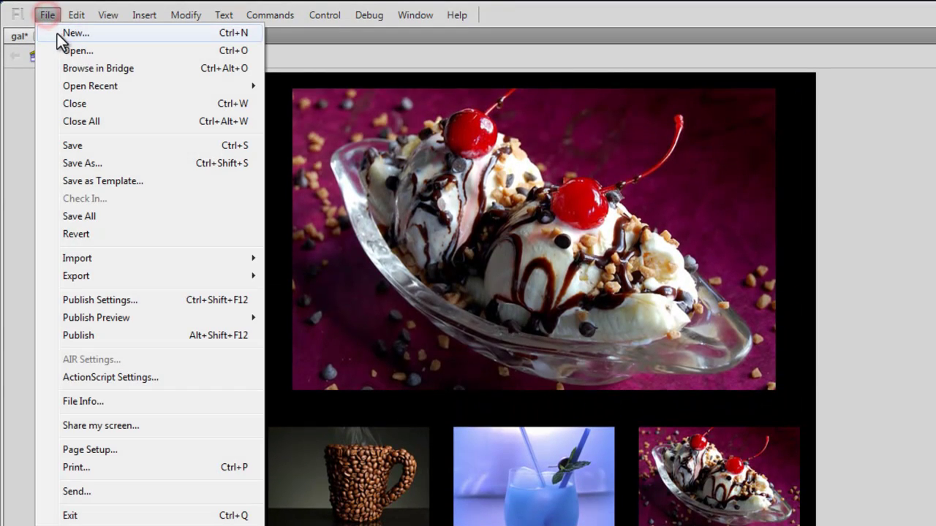
left_click(57, 33)
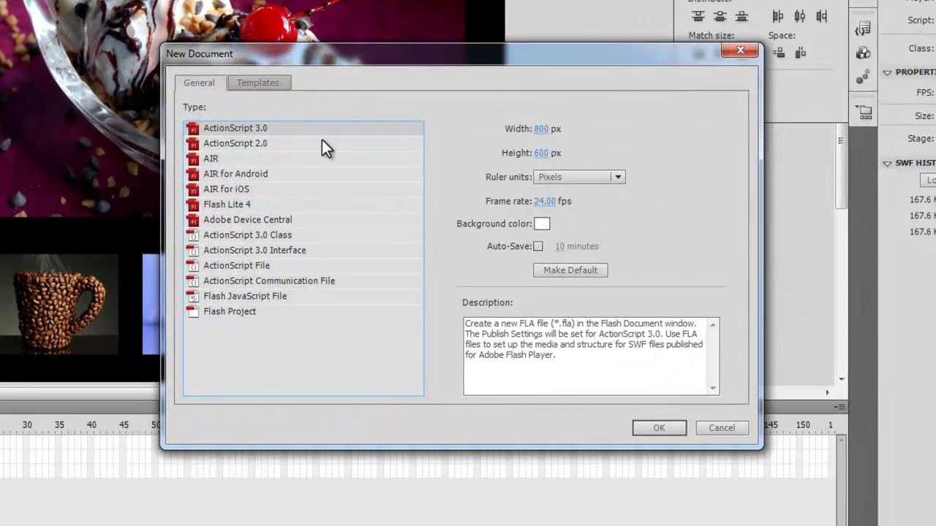
left_click(541, 128)
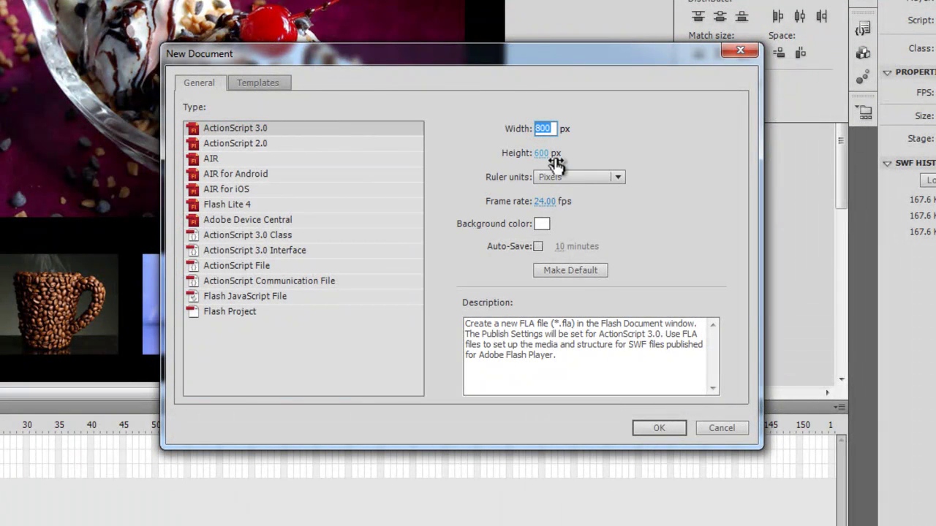
type("700")
left_click(655, 429)
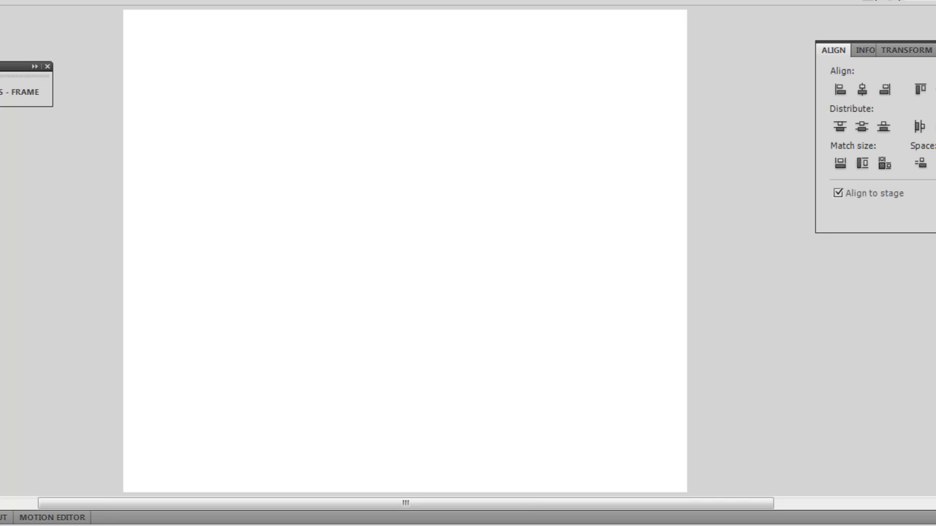
left_click(349, 354)
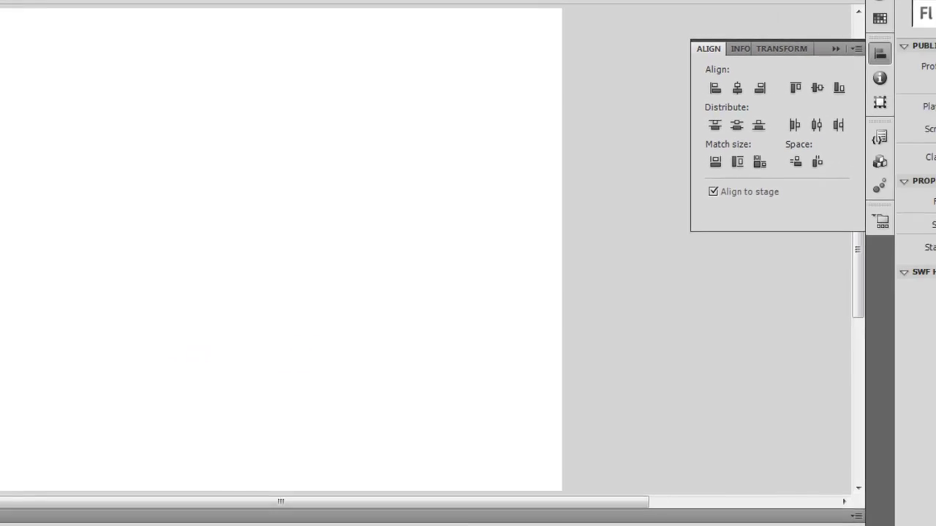
left_click(811, 245)
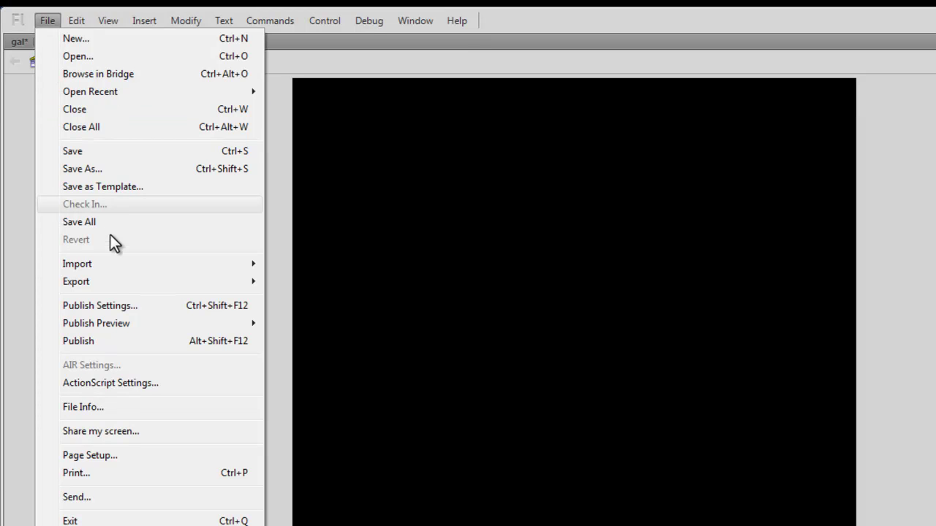
Import the six coffee, drink and icecream images and their thumbnails to the library.
left_click(119, 262)
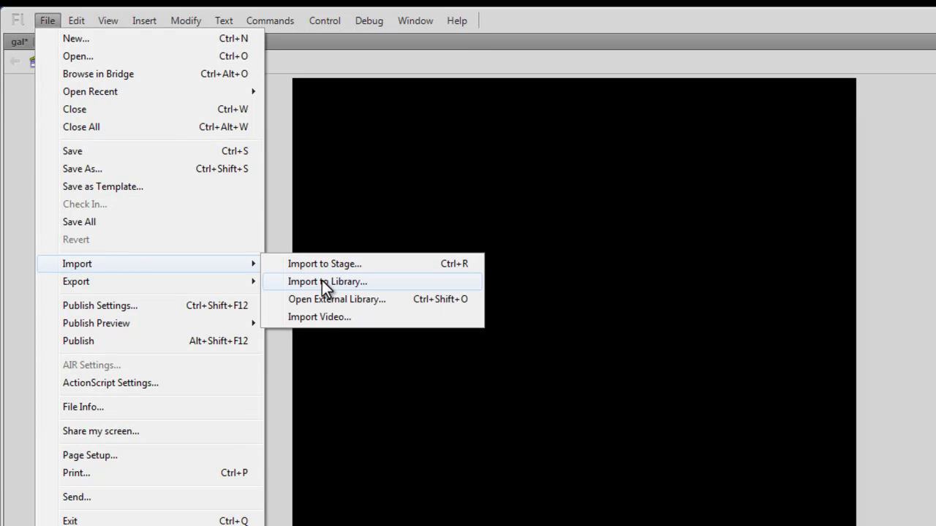
left_click(322, 282)
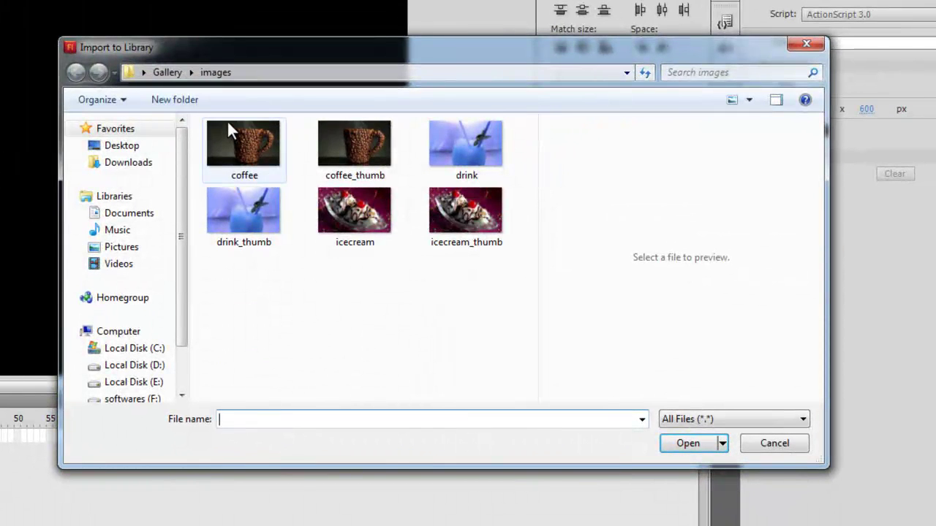
left_click_drag(521, 132, 241, 231)
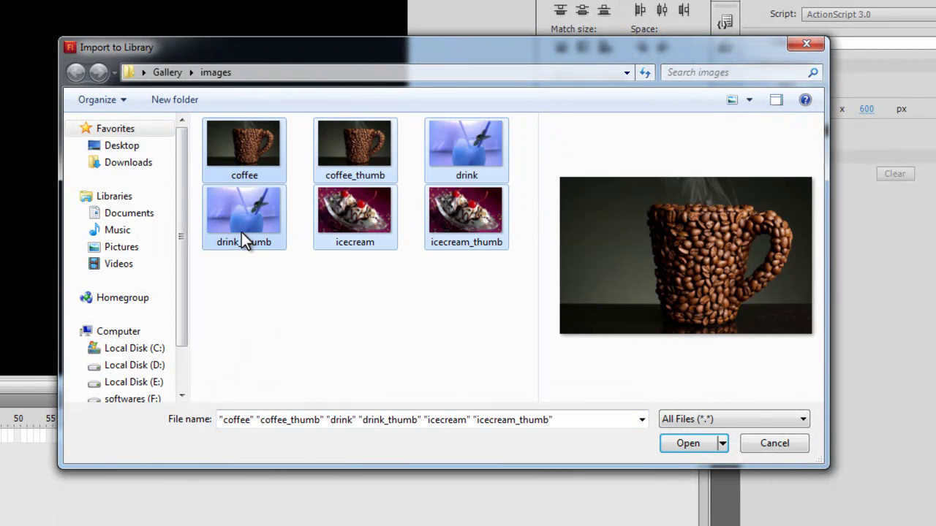
left_click(688, 445)
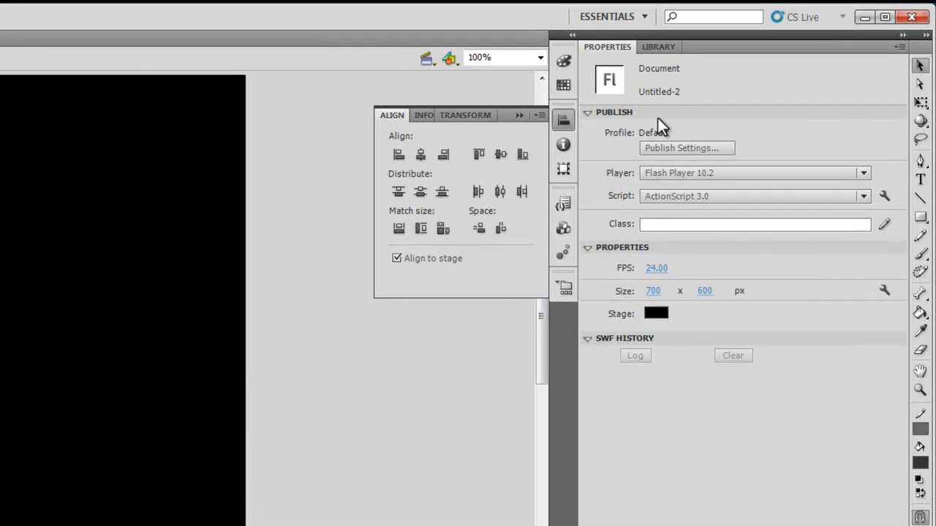
Drop coffee.jpg from the library onto the stage and position it at X 50, Y 20.
left_click(665, 46)
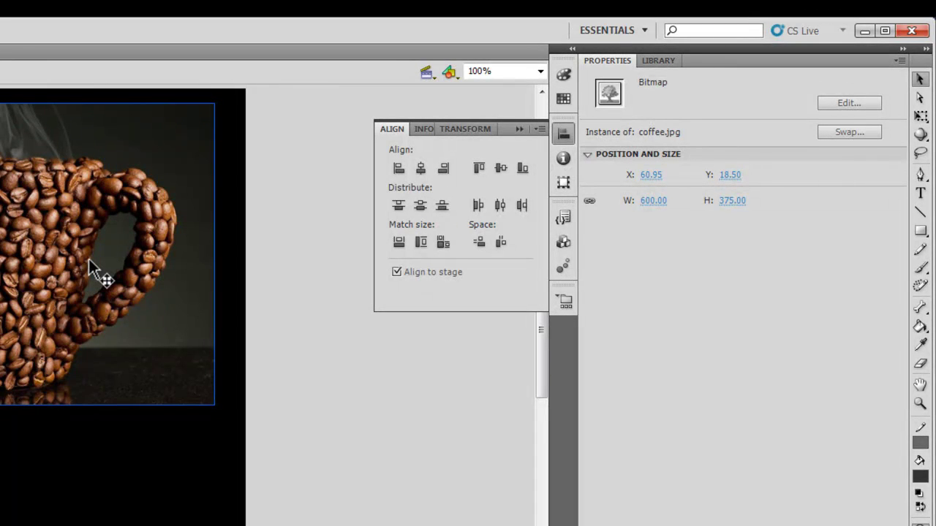
left_click(651, 175)
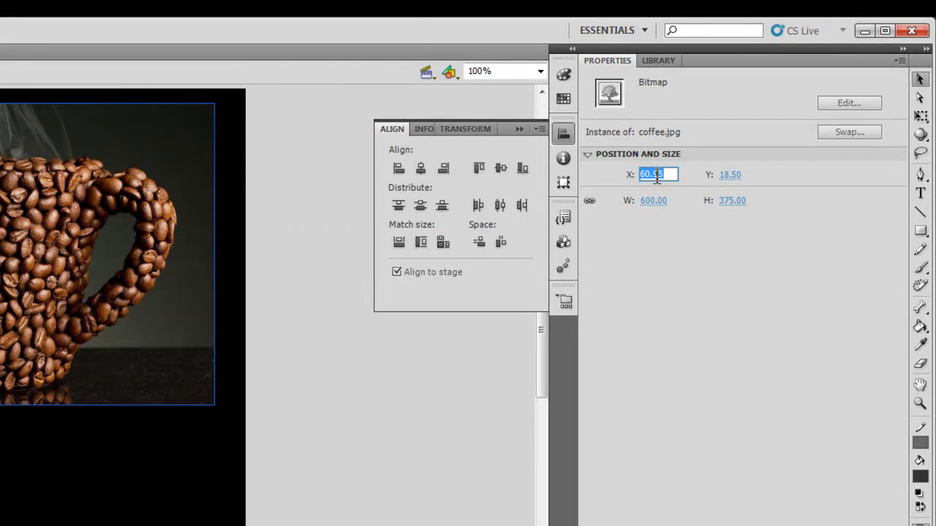
type("50")
key("Tab")
type("20")
key("Return")
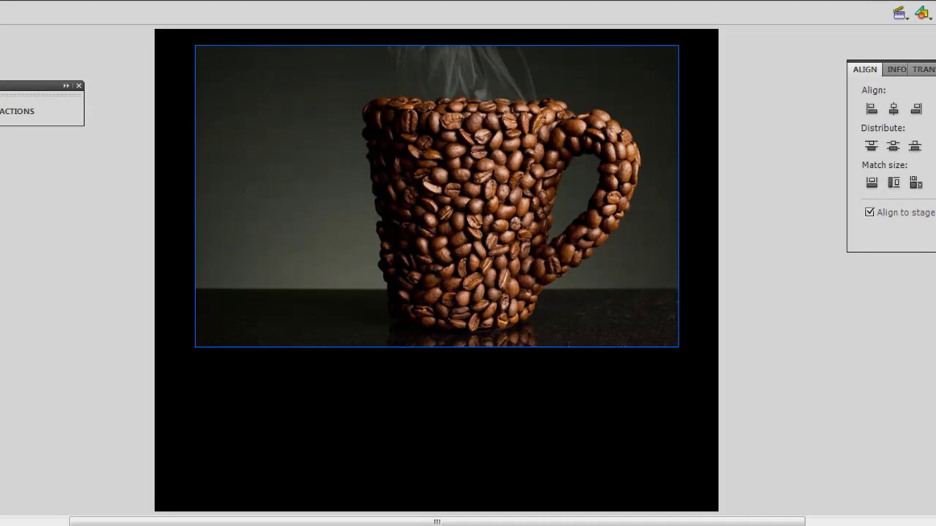
Add a blank keyframe at frame 2 and drop the drink picture onto the stage.
left_click(796, 348)
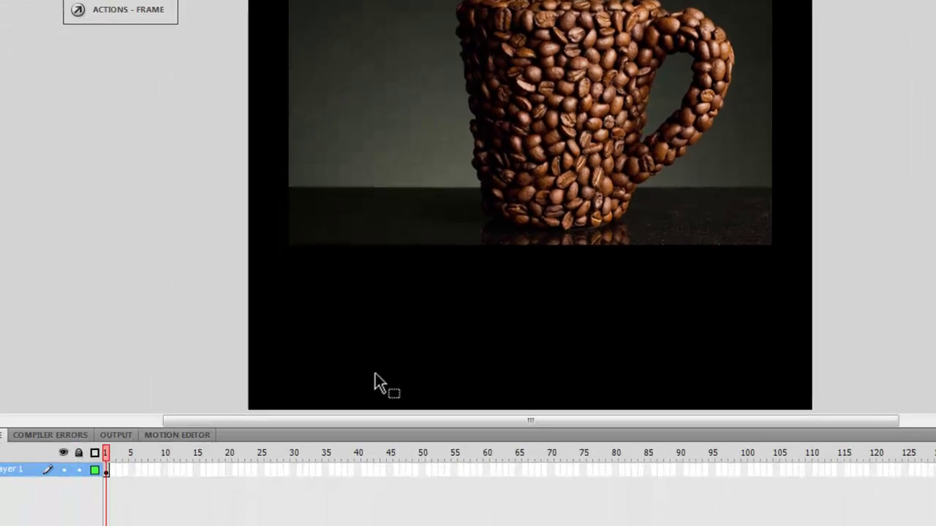
key("F7")
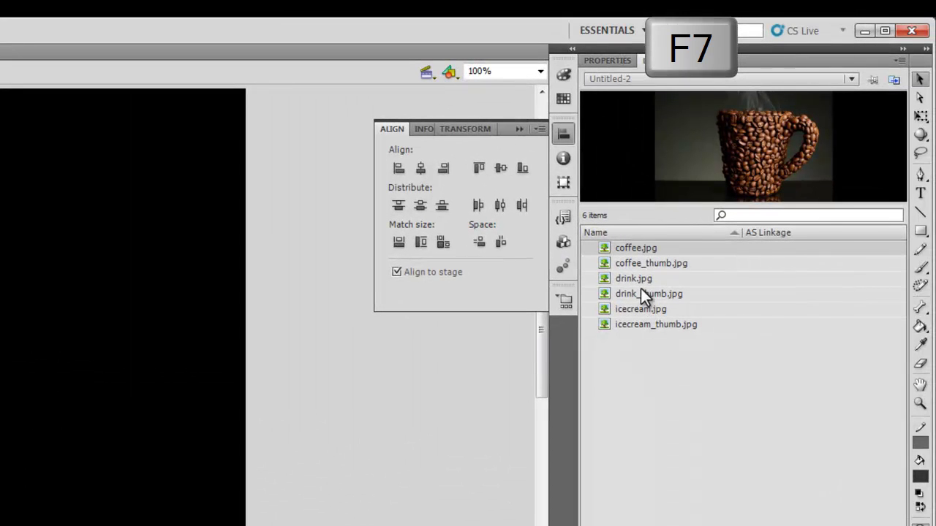
left_click_drag(642, 279, 0, 263)
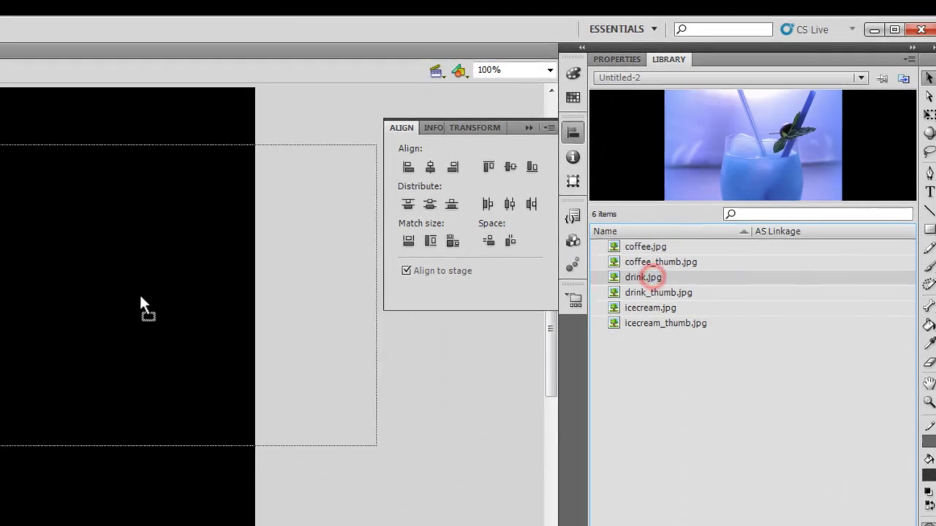
left_click_drag(291, 232, 293, 232)
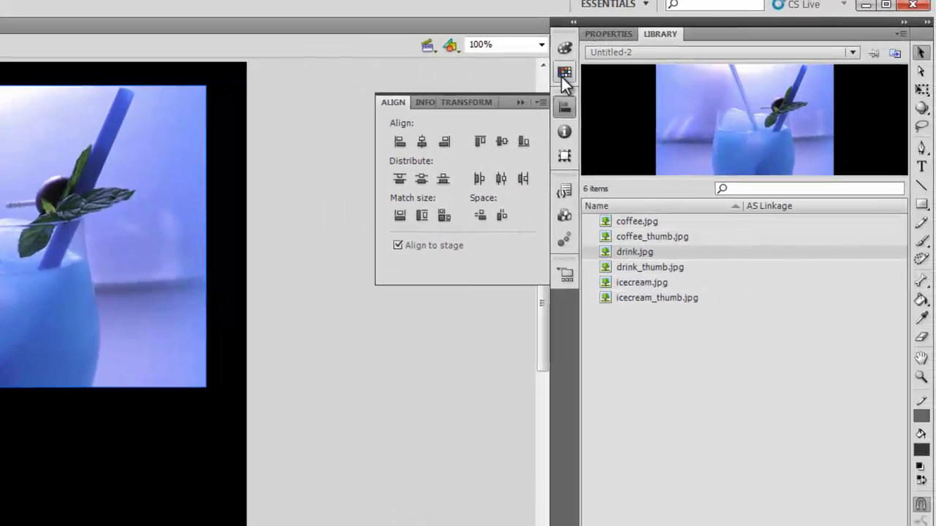
Position the drink picture at X 50, Y 20.
left_click(601, 37)
left_click(651, 147)
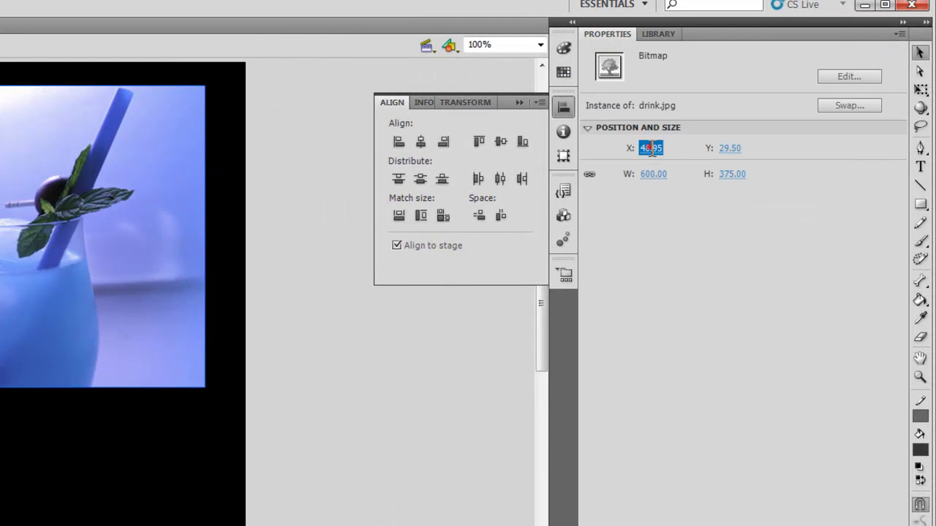
type("50")
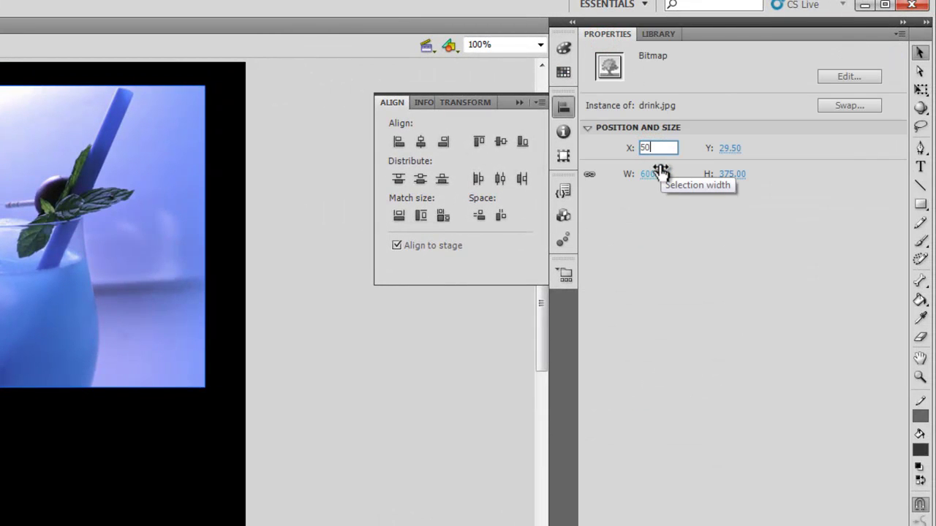
key("Tab")
type("20")
key("Return")
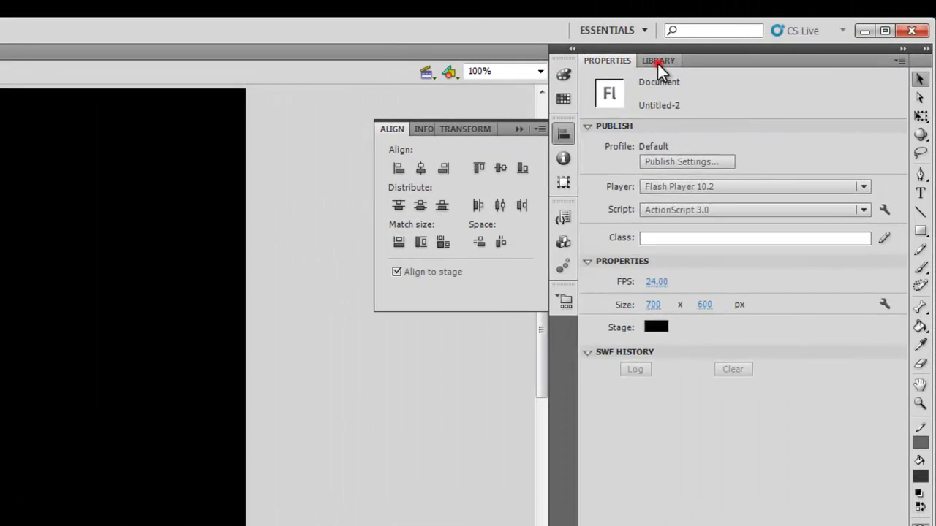
Place icecream.jpg at X 50, Y 20 in frame 3, then check frames 1 and 3.
left_click(657, 62)
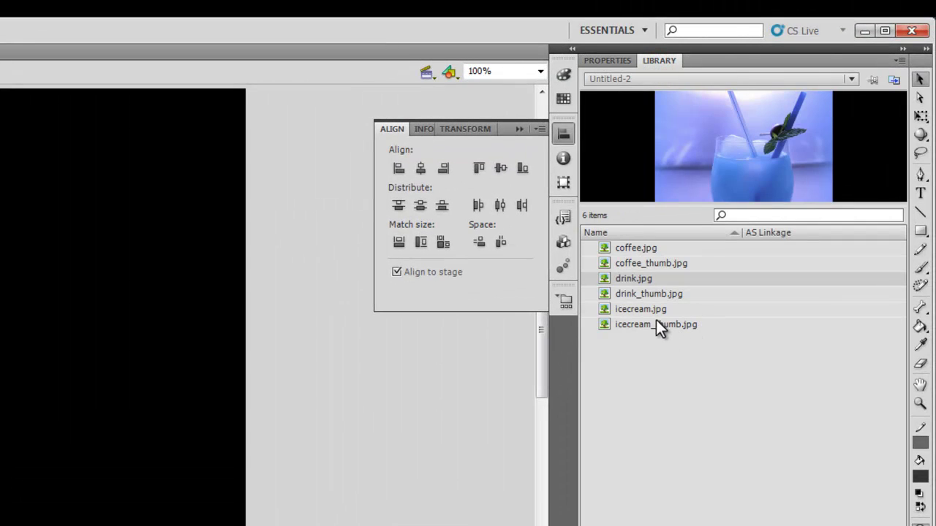
left_click_drag(651, 309, 0, 293)
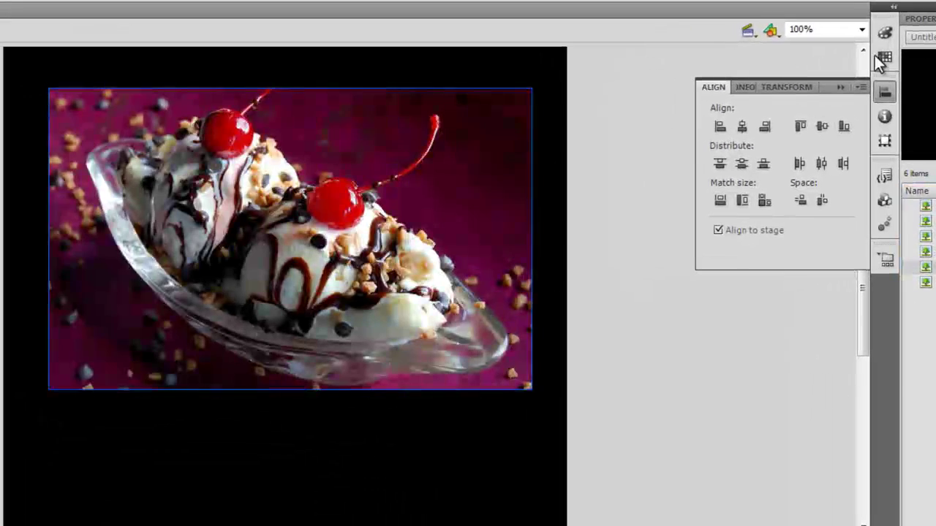
left_click(922, 19)
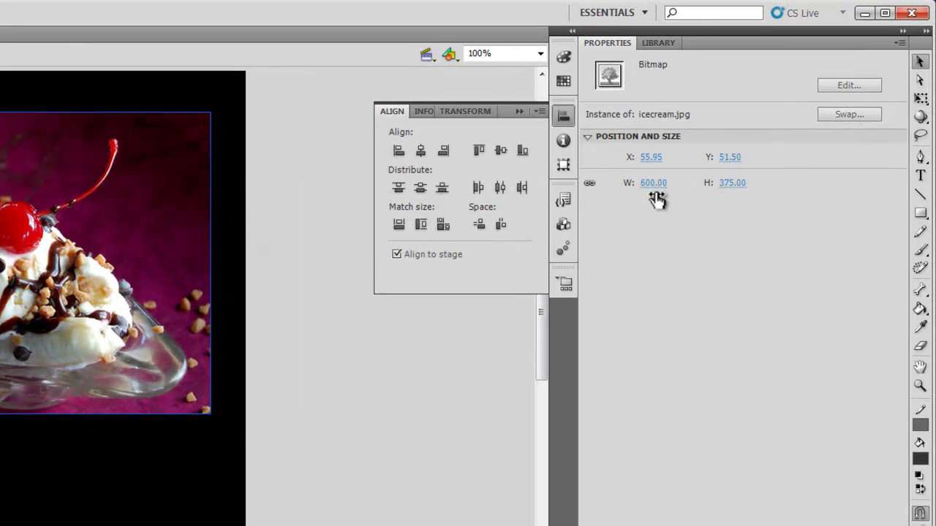
left_click(651, 157)
type("50")
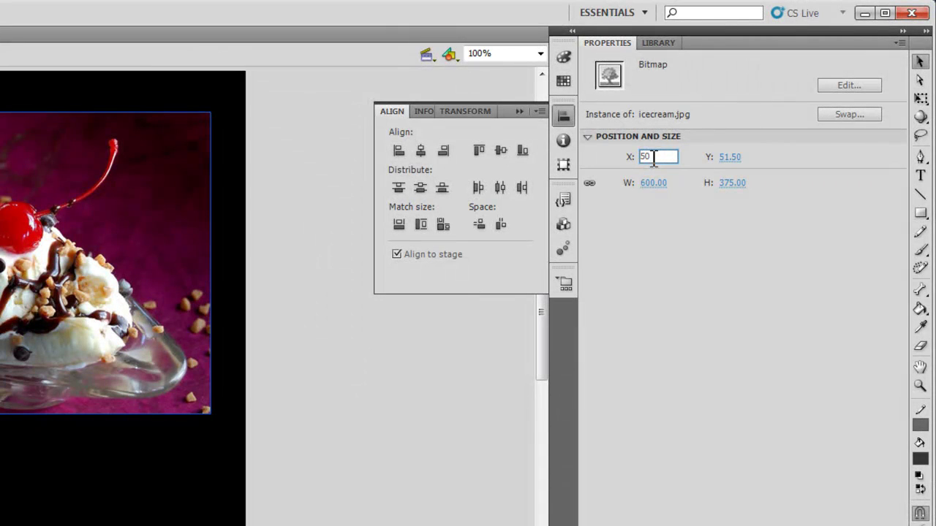
key("Tab")
type("20")
key("Return")
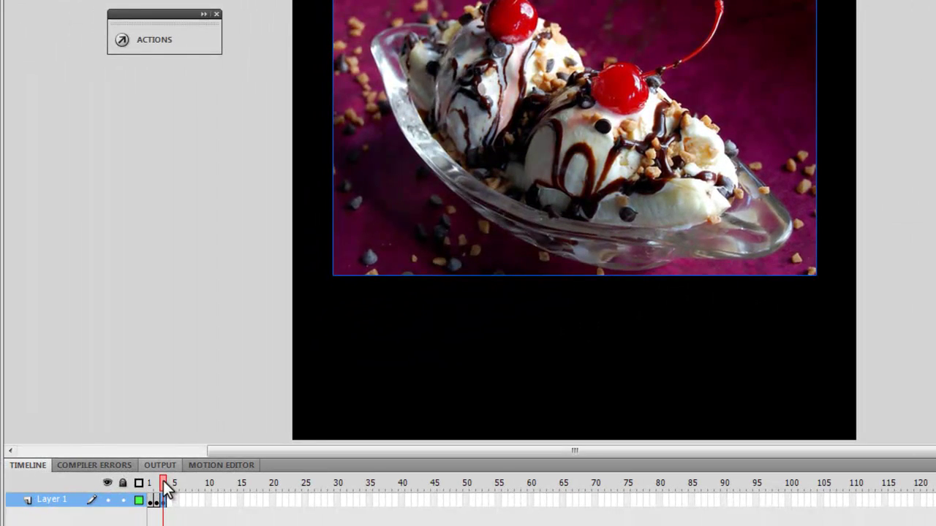
left_click_drag(162, 483, 128, 460)
left_click(176, 479)
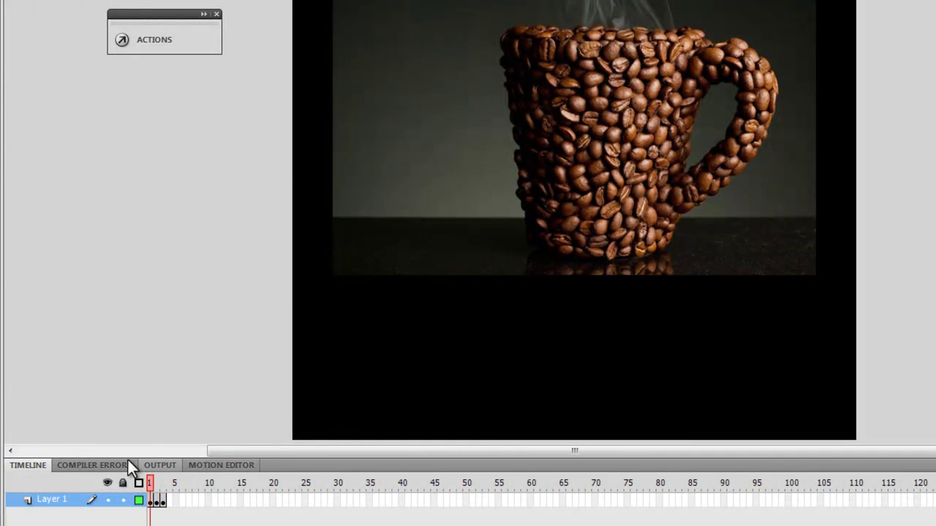
Rename Layer 1 to pics.
double_click(73, 500)
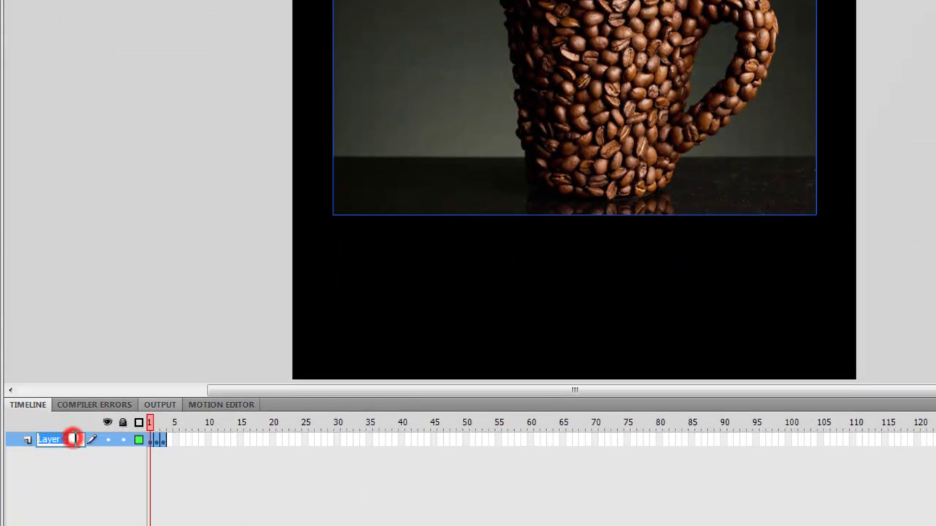
type("pics")
key("Return")
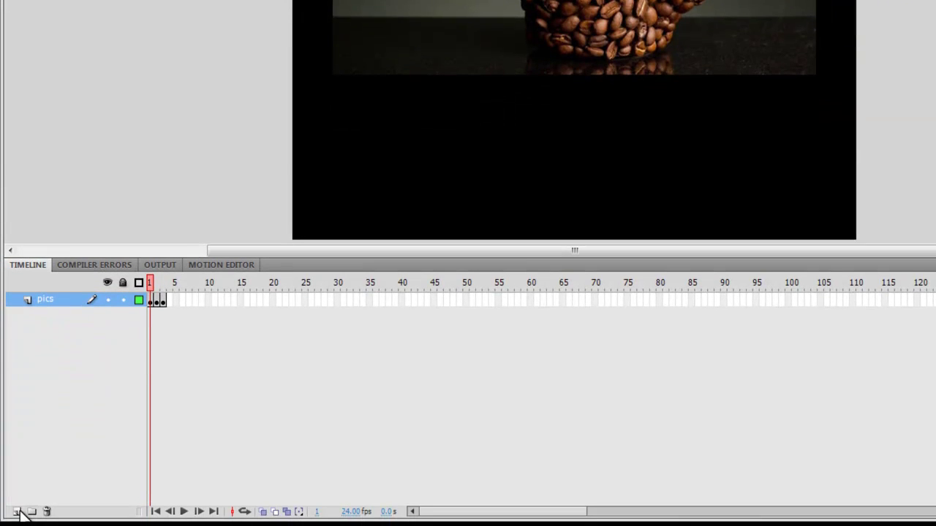
Add a new layer above pics and name it thumbs.
left_click(17, 512)
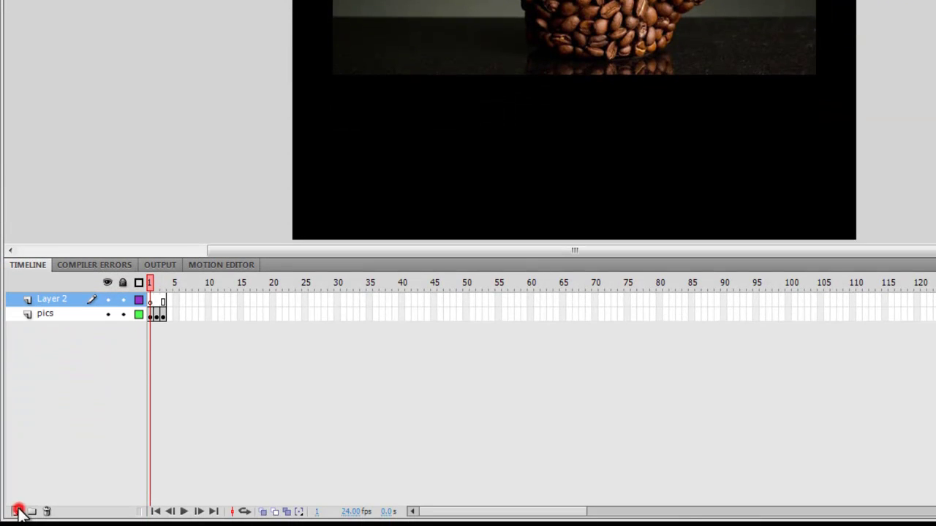
double_click(54, 300)
type("t")
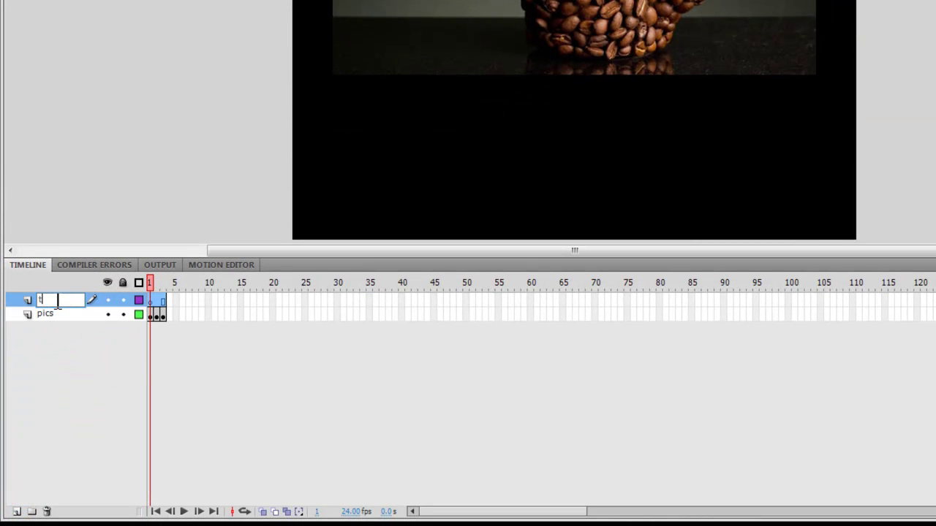
type("humbs")
key("Return")
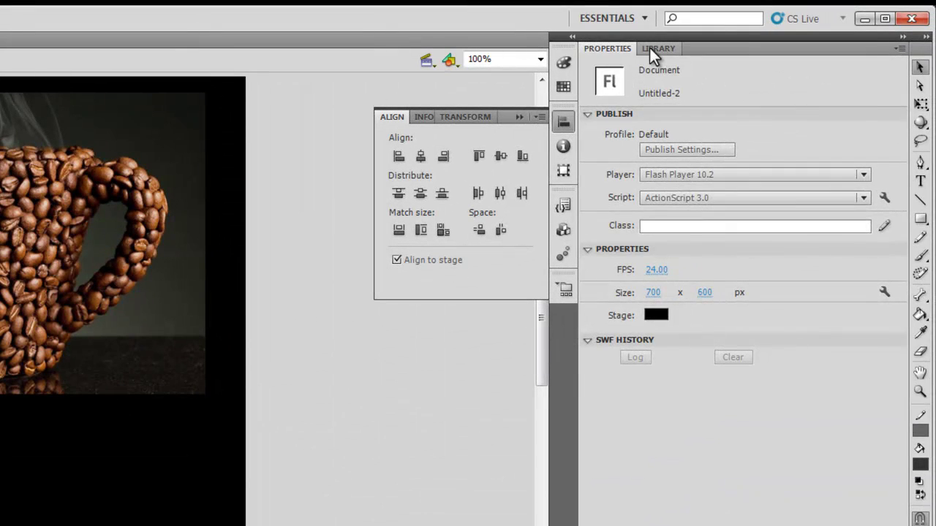
left_click(655, 48)
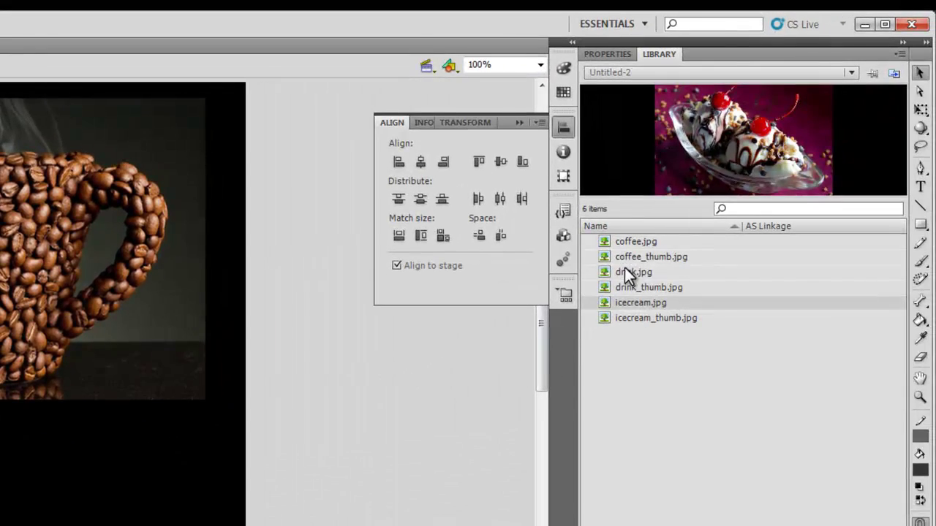
Drag coffee_thumb, drink_thumb and icecream_thumb into a bottom row and select all three.
left_click(630, 256)
left_click_drag(616, 269, 0, 479)
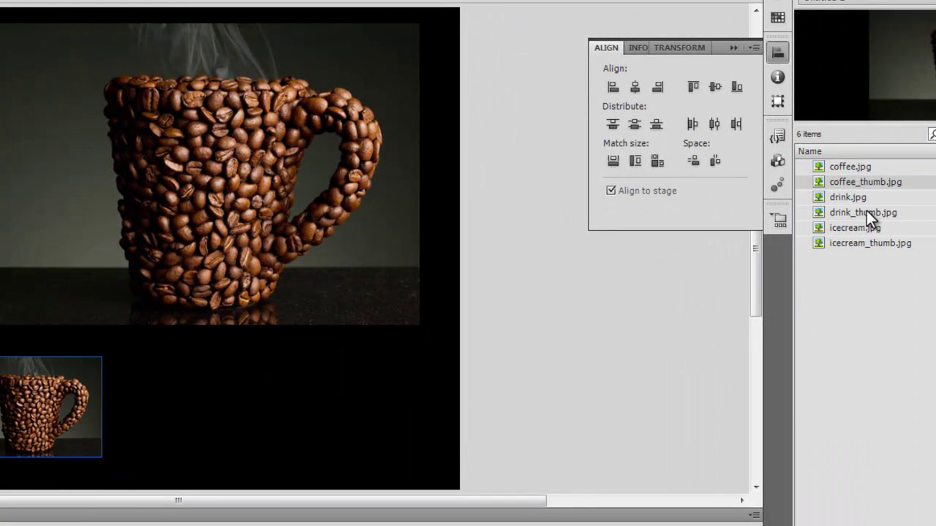
left_click_drag(868, 214, 209, 408)
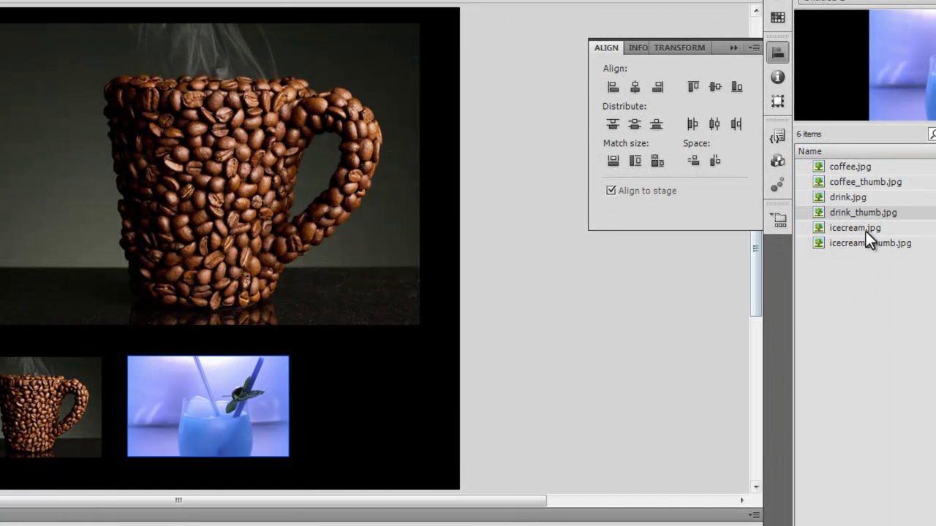
left_click_drag(882, 242, 394, 406)
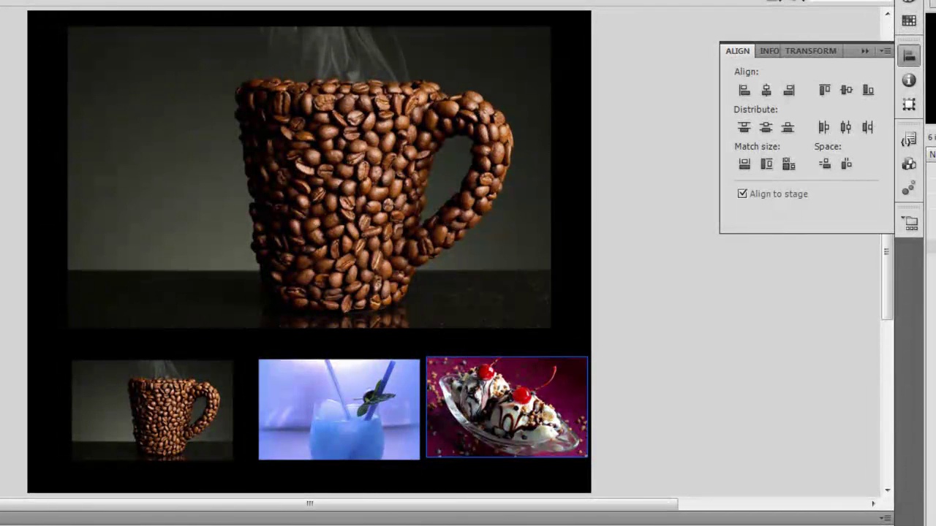
left_click_drag(2, 353, 635, 502)
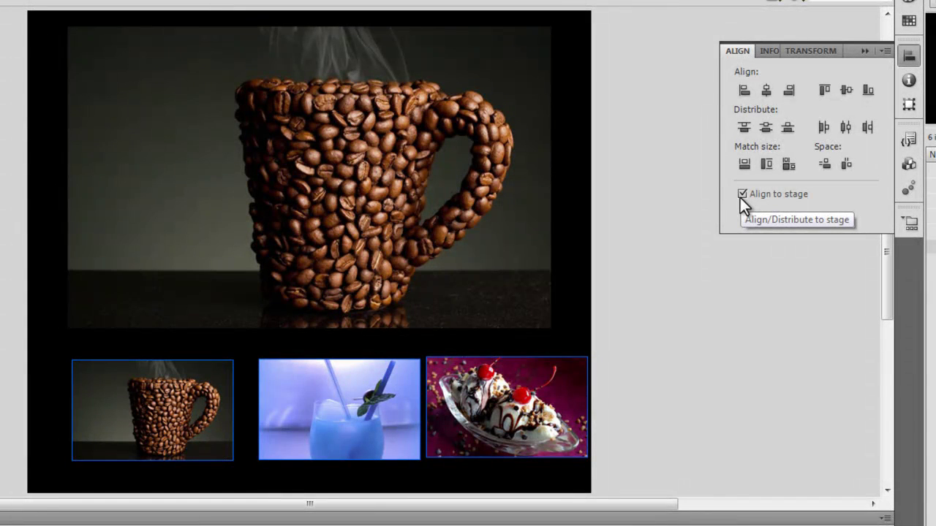
Space the three thumbnails evenly horizontally, undoing a trial X of 20.
left_click(844, 165)
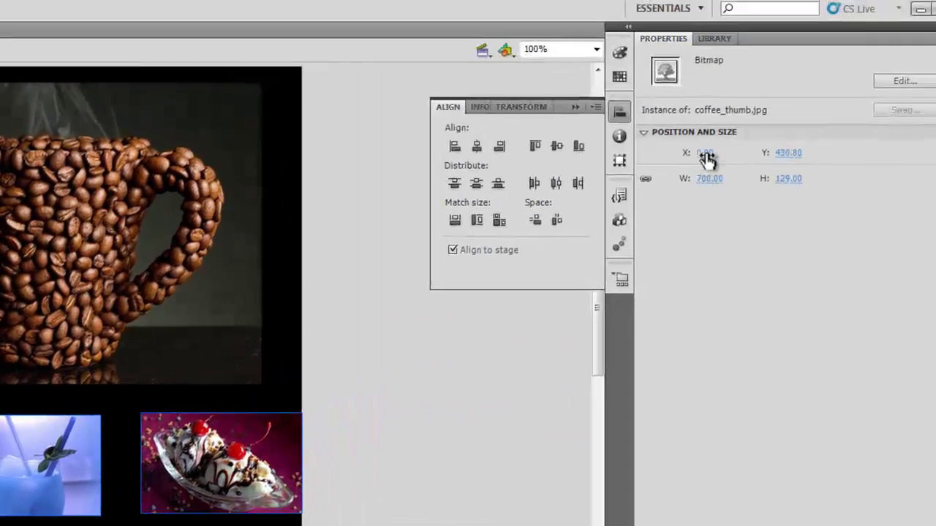
left_click(656, 168)
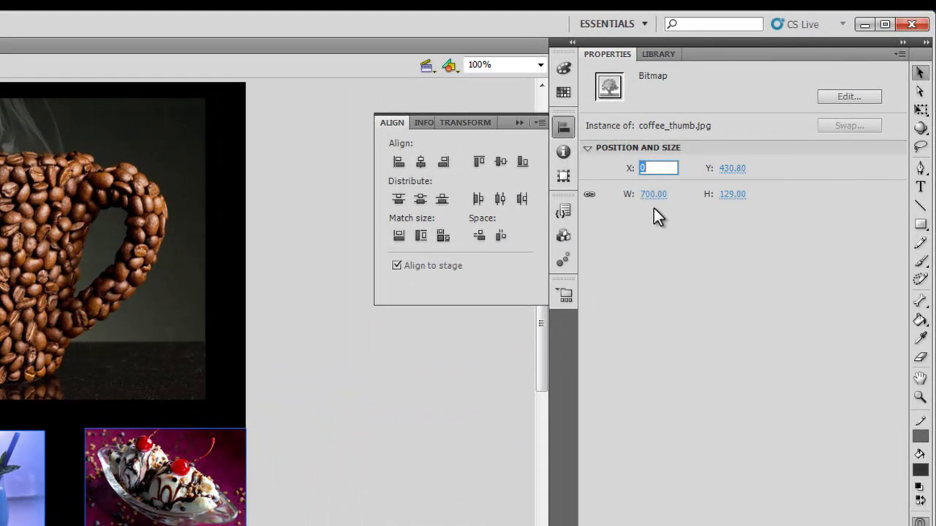
type("20")
key("Return")
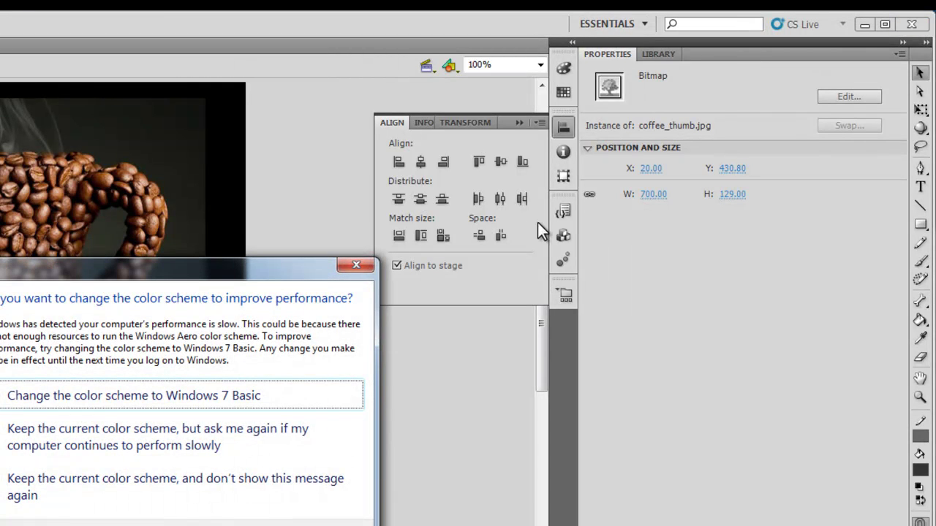
left_click(357, 265)
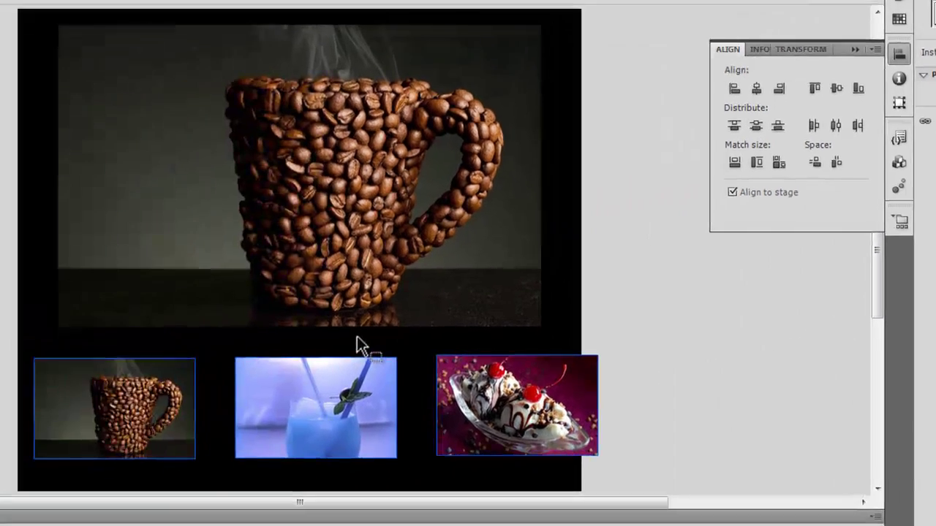
key("ctrl+z")
left_click(58, 368)
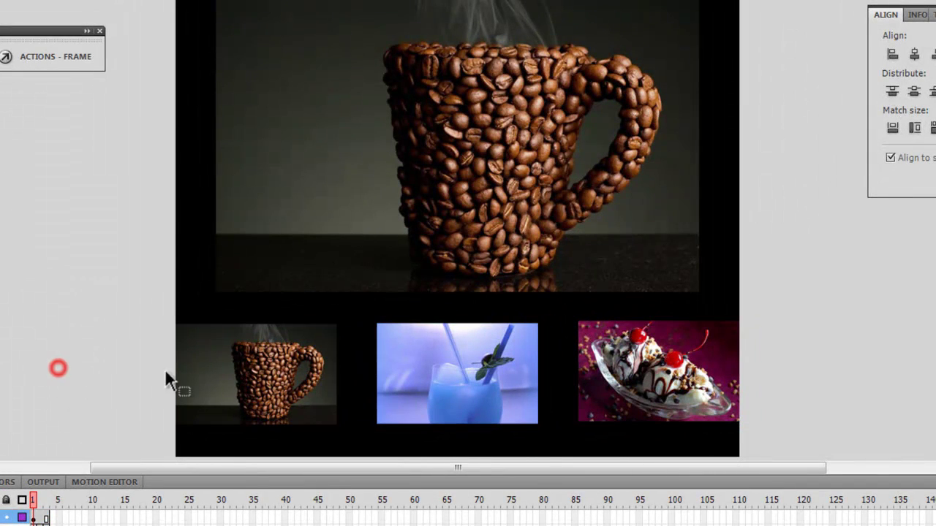
Set the ice cream thumbnail's X position to 460.
left_click(236, 377)
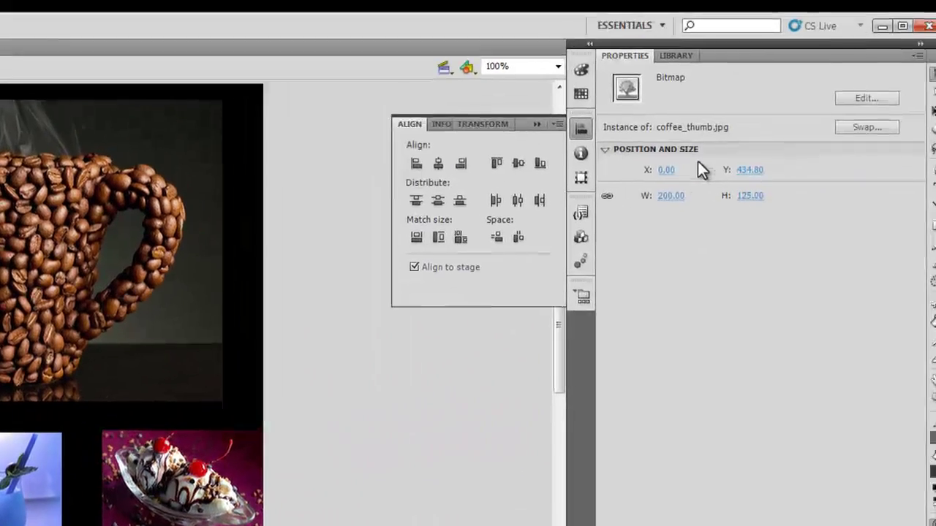
left_click(667, 170)
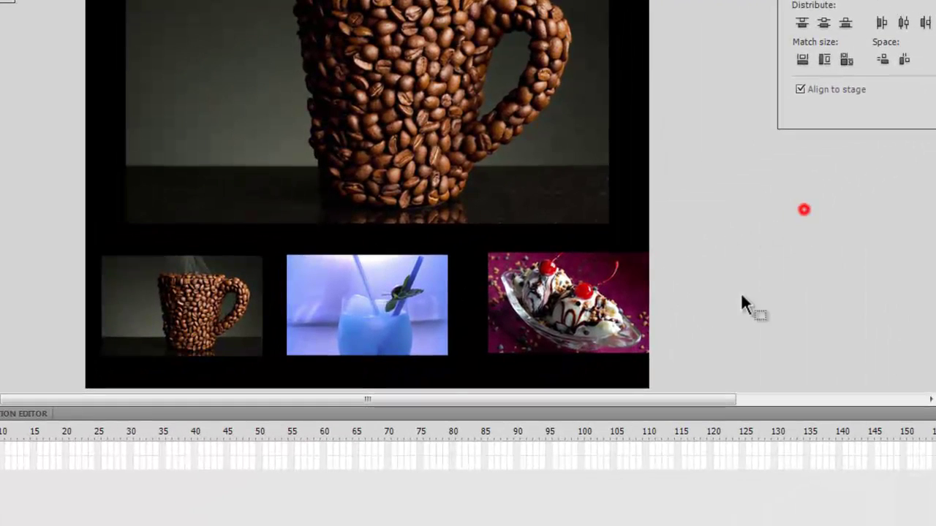
left_click(610, 307)
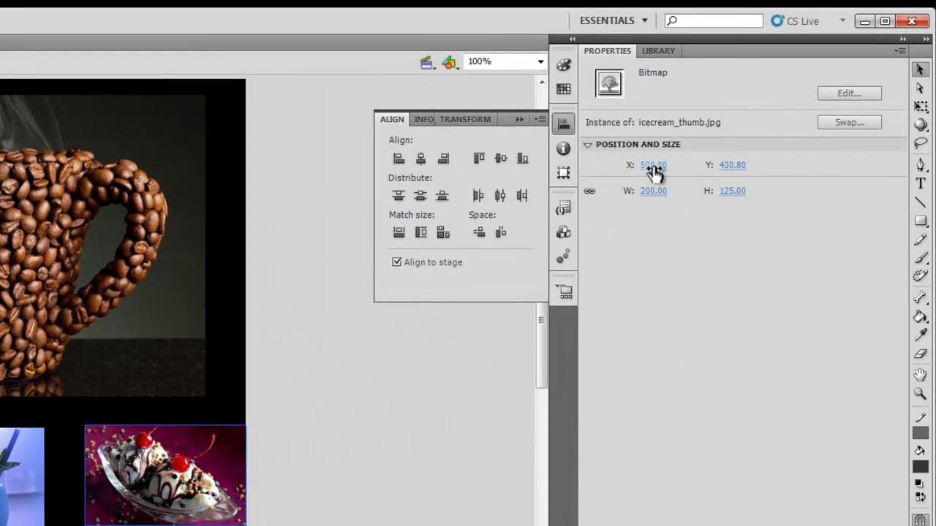
left_click(653, 166)
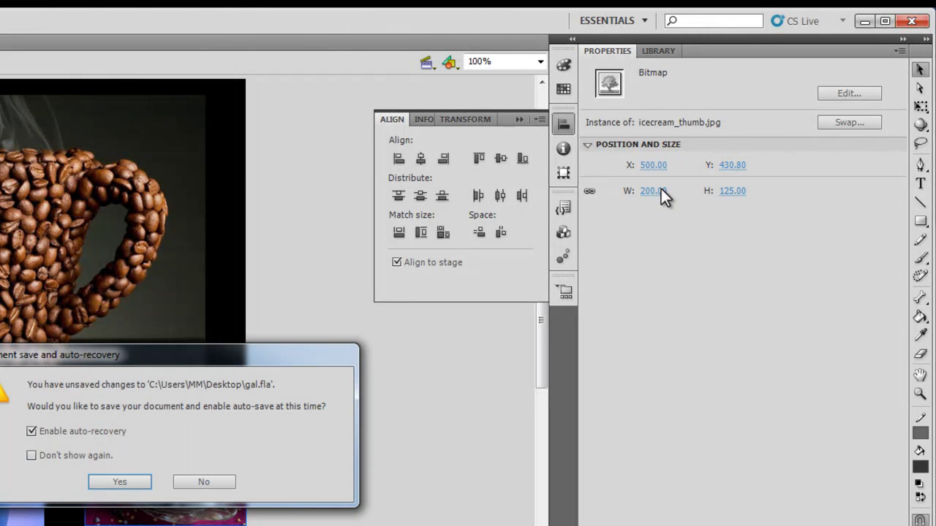
left_click(122, 484)
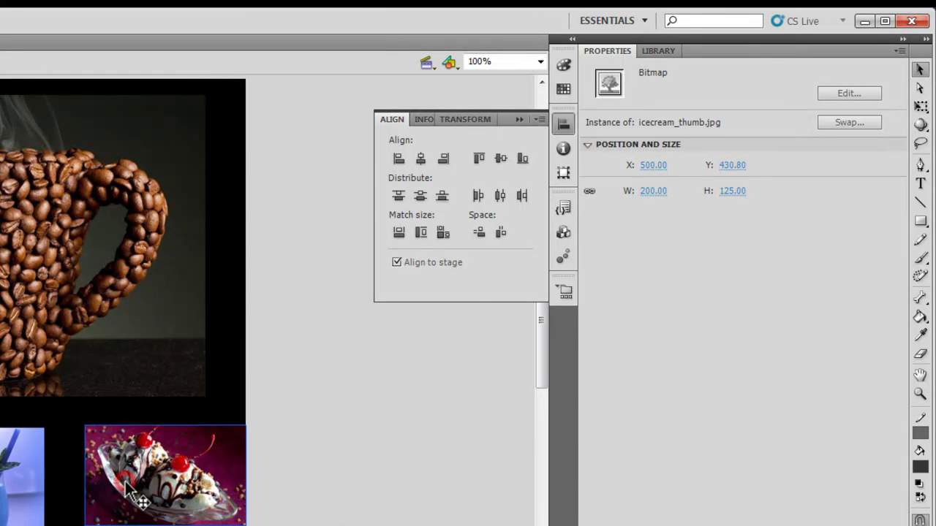
left_click(654, 166)
type("460")
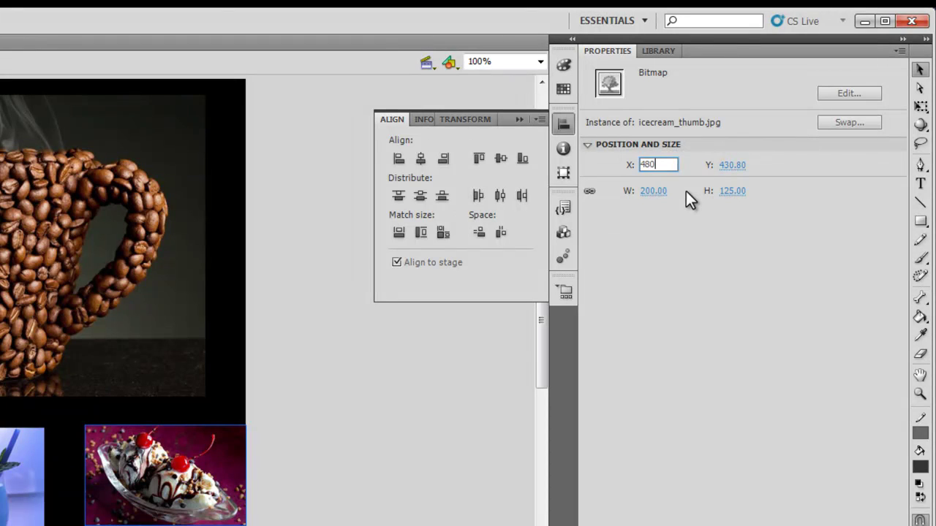
key("Return")
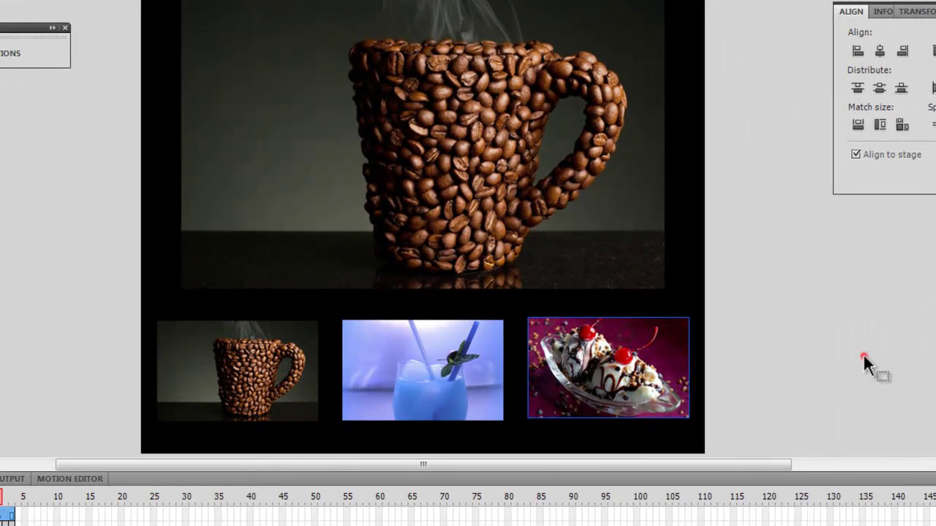
Save the document to the Desktop as 'Simple Gallery'.
left_click(850, 359)
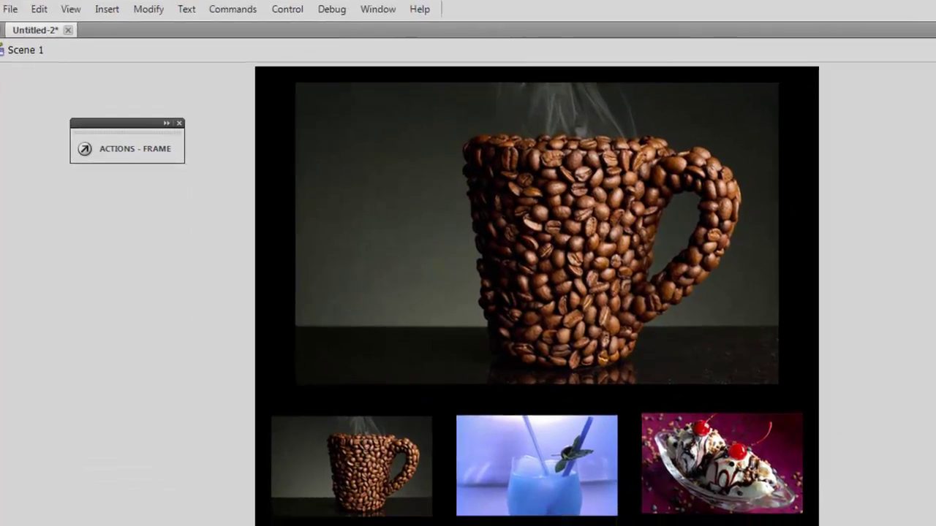
key("ctrl+s")
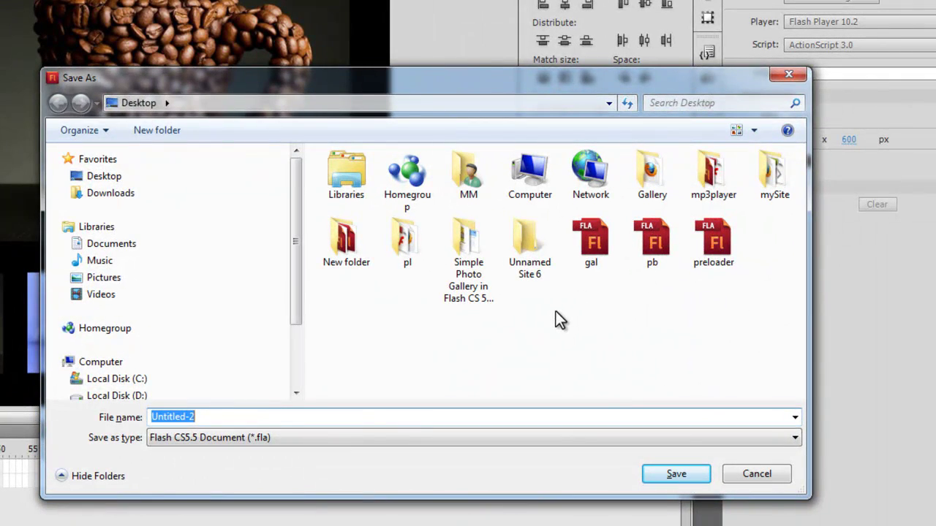
type("Simple")
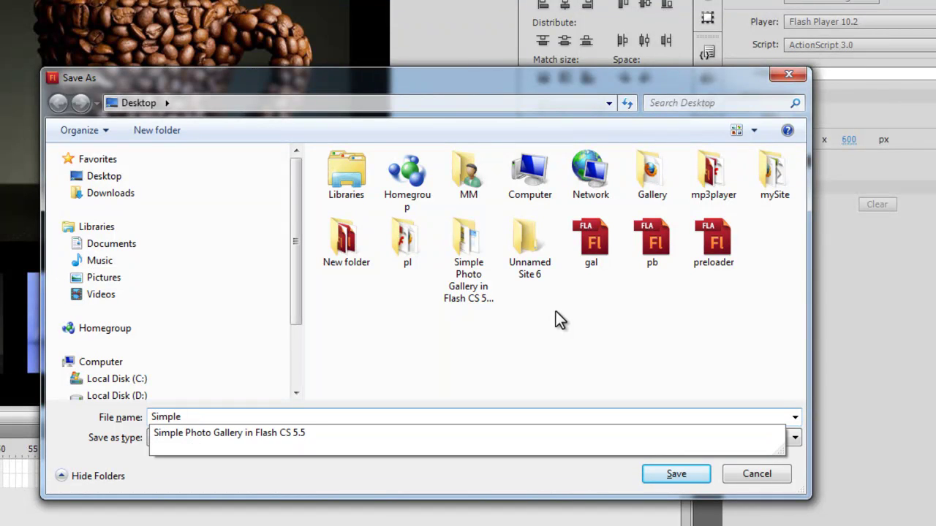
type(" Gallery")
key("Return")
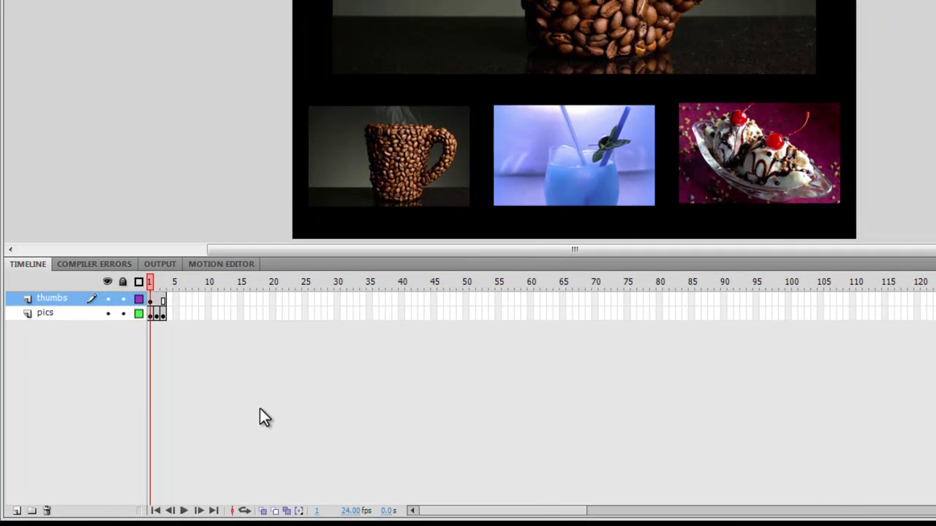
Convert the coffee-cup thumbnail into a Button symbol with instance name b1.
left_click(379, 188)
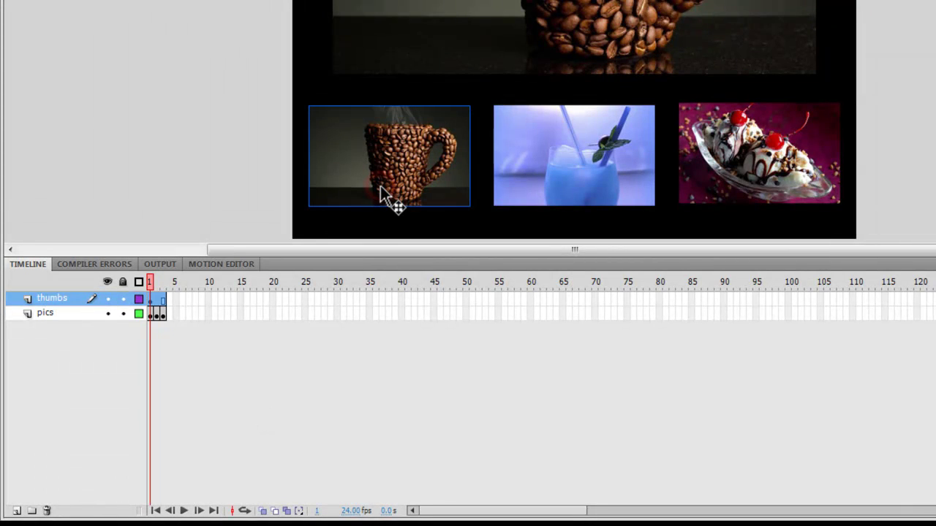
key("F8")
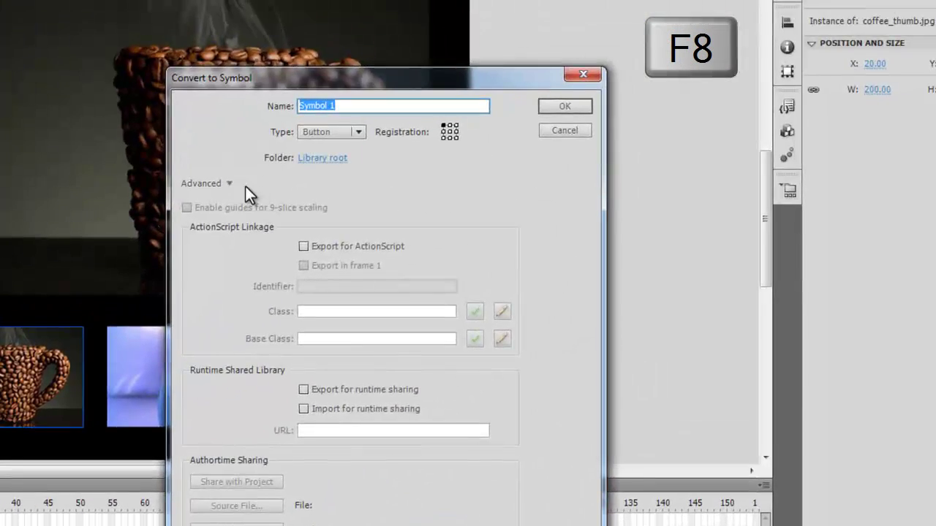
left_click(316, 129)
left_click(317, 129)
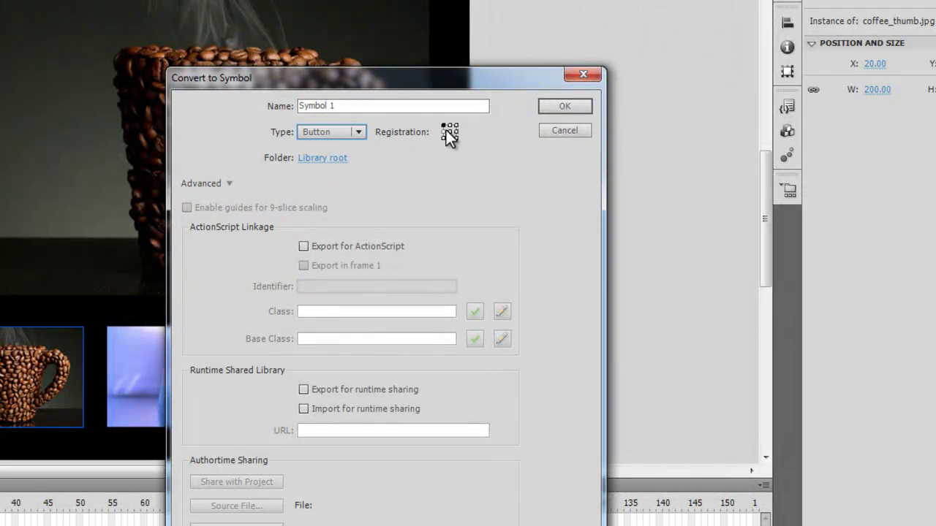
left_click(566, 108)
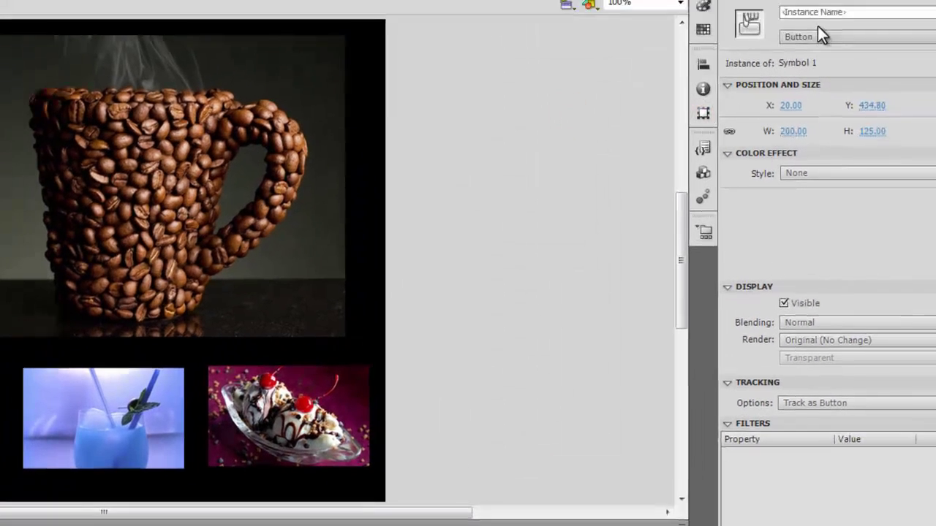
left_click(679, 84)
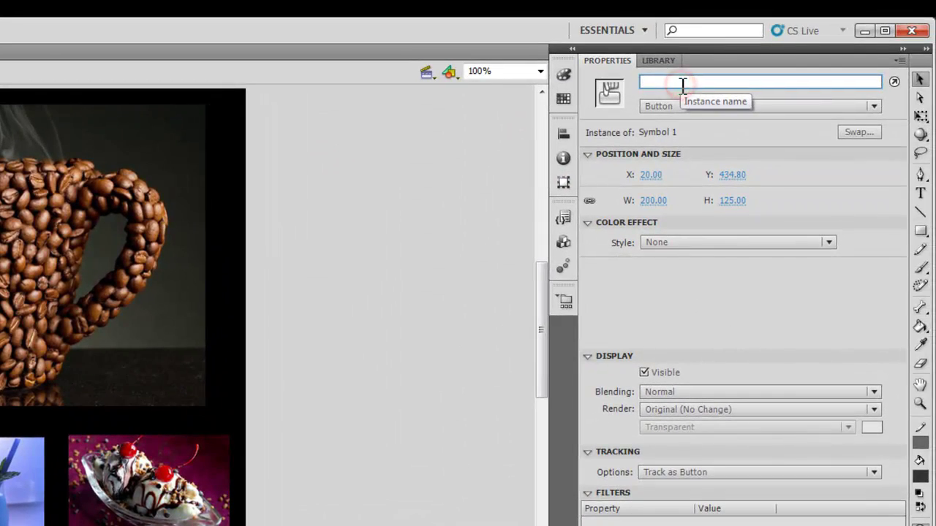
type("b1")
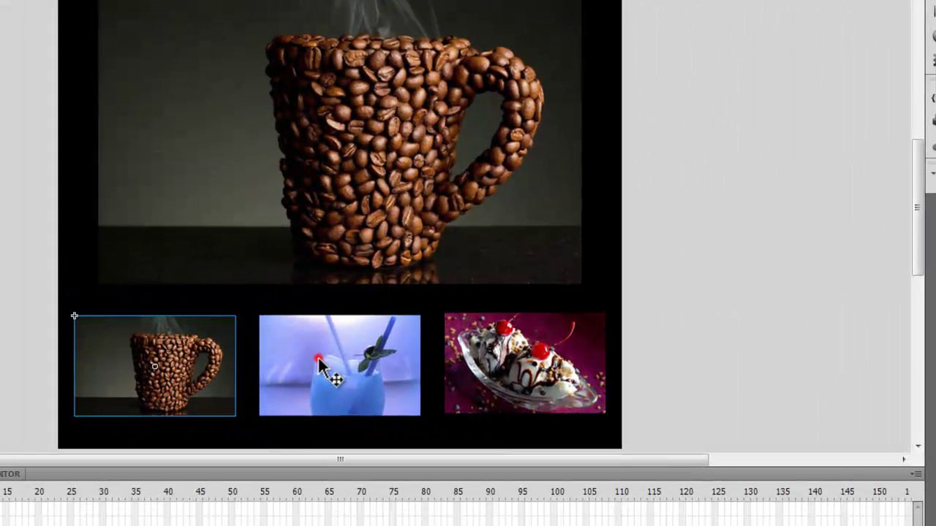
Convert the blue drink thumbnail into a Button symbol with instance name b2.
left_click(22, 486)
key("F8")
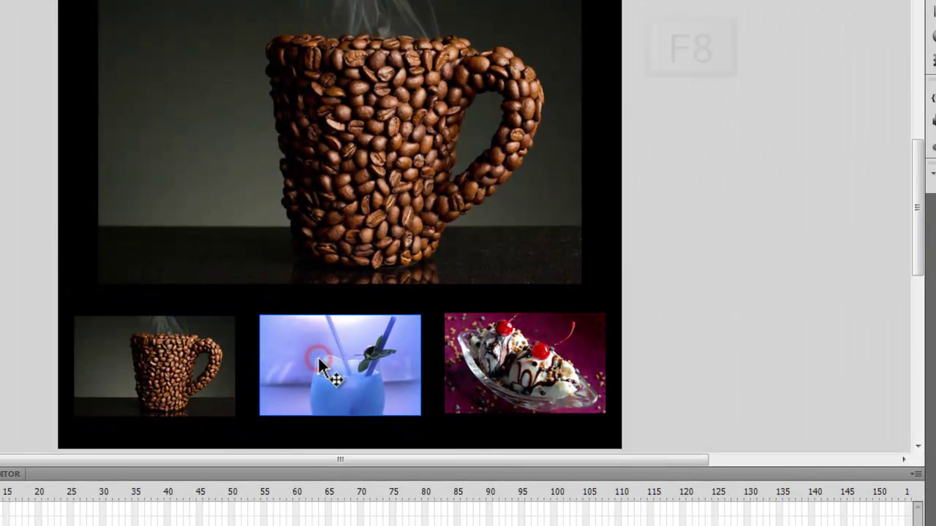
left_click(782, 294)
left_click(356, 350)
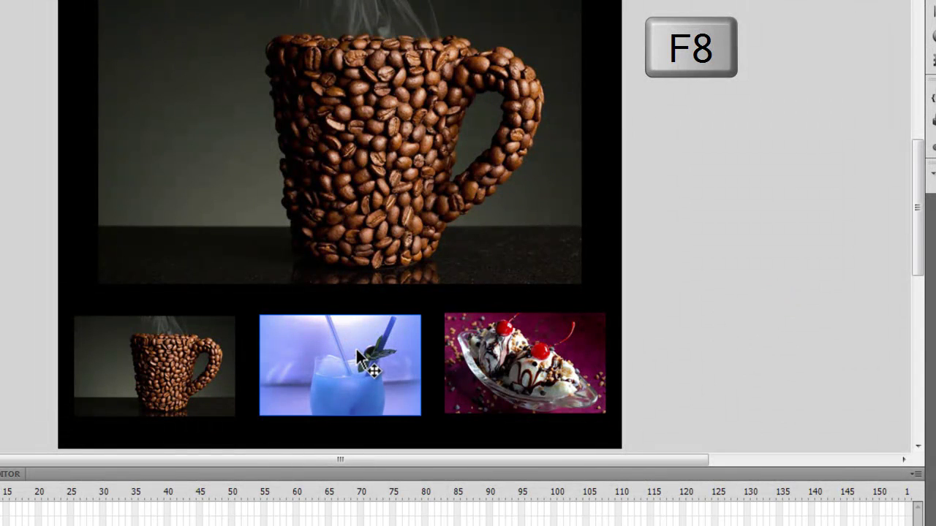
key("F8")
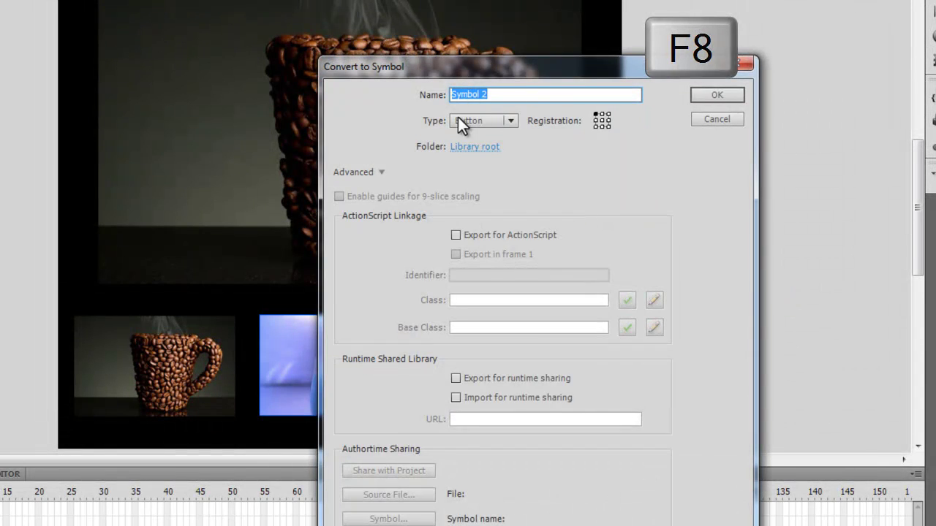
left_click(714, 88)
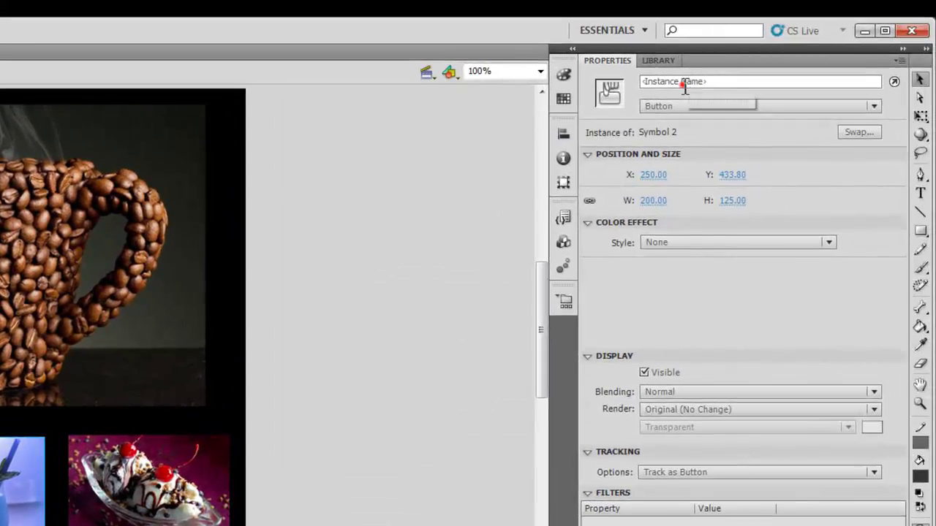
left_click(786, 49)
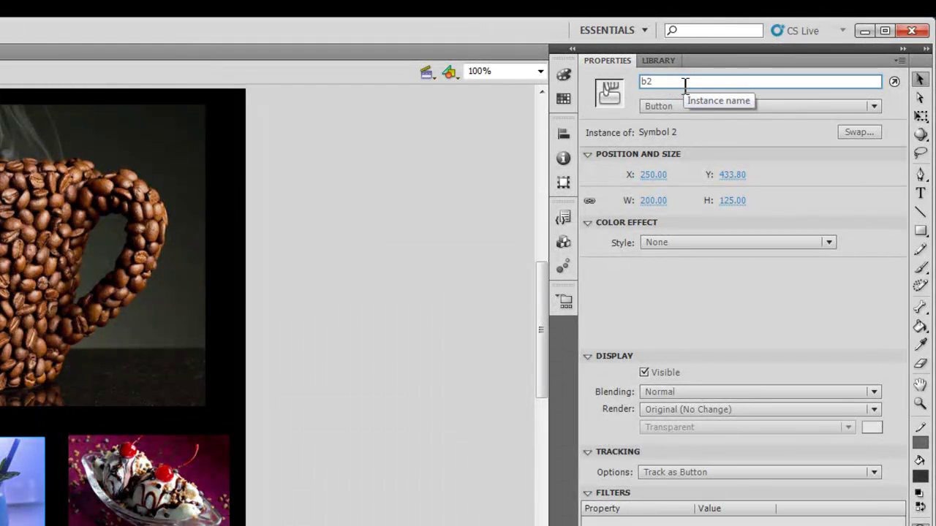
key("Return")
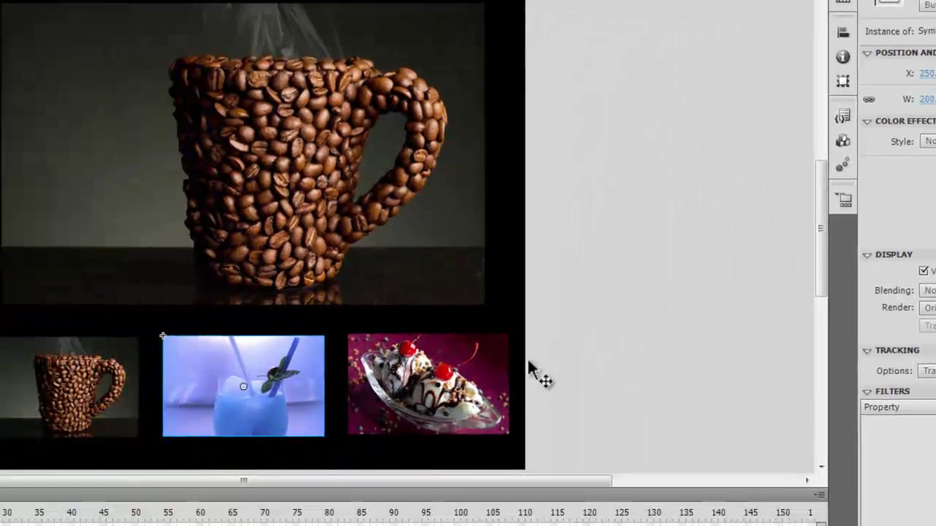
Convert the sundae thumbnail into a Button symbol and begin naming its instance.
left_click(185, 494)
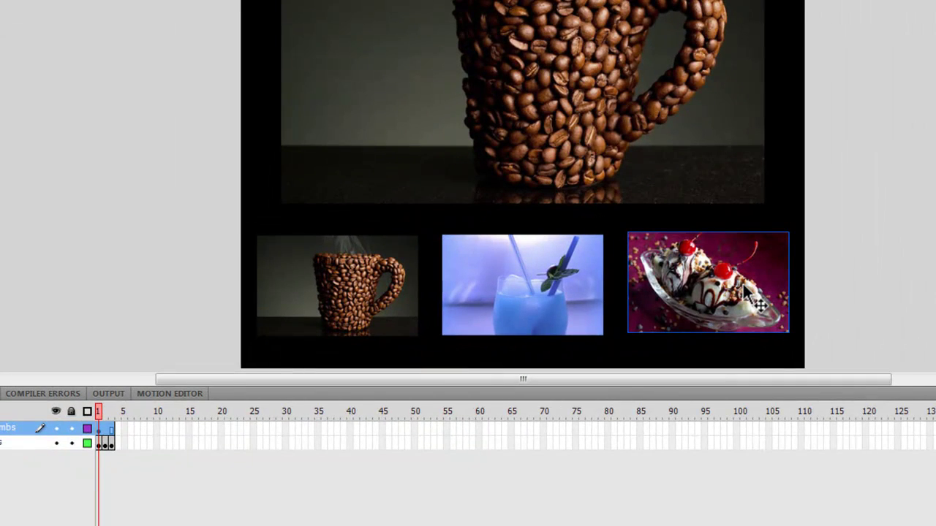
key("F8")
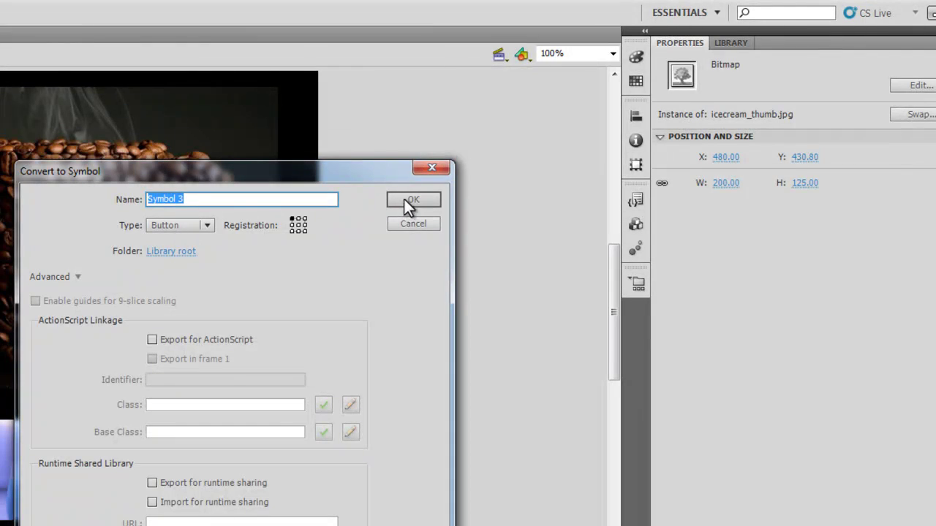
left_click(404, 198)
left_click(746, 65)
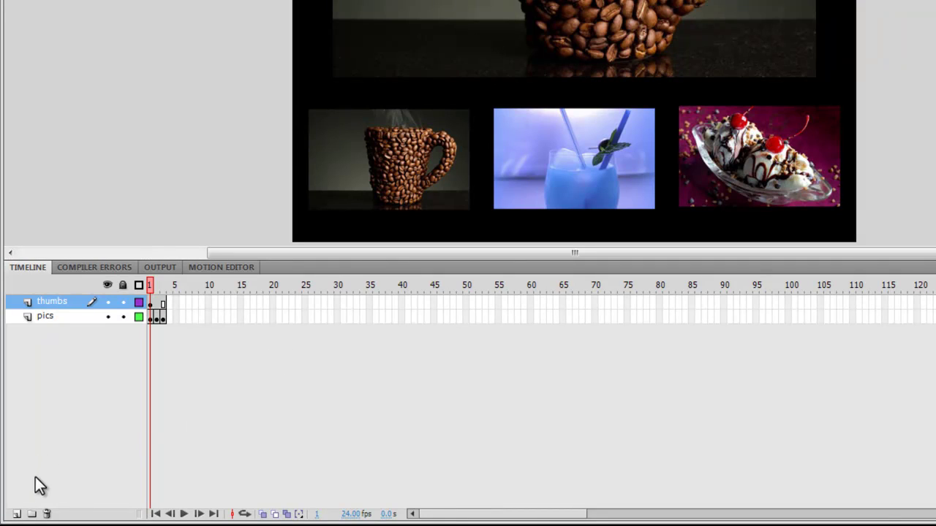
Add a layer above thumbs, rename it as3, and open Actions for its frame 1.
left_click(16, 514)
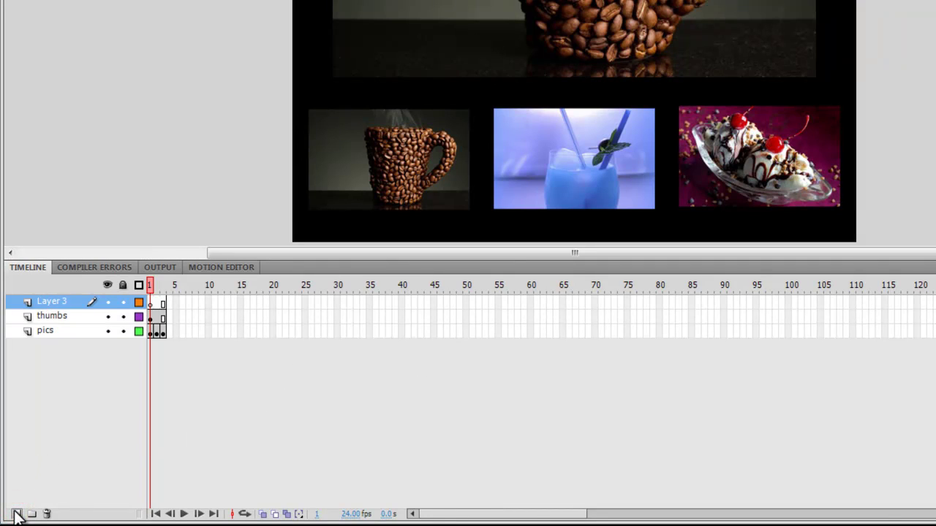
double_click(73, 301)
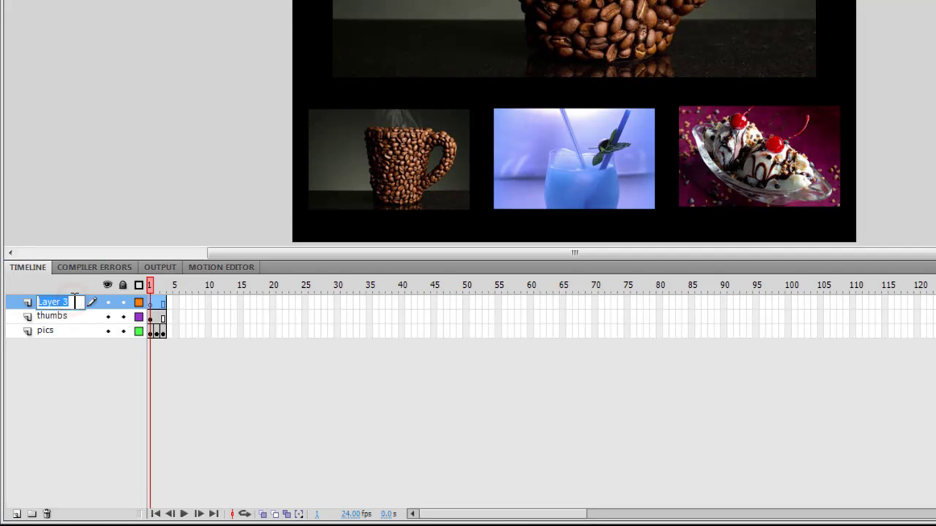
type("as3")
key("Return")
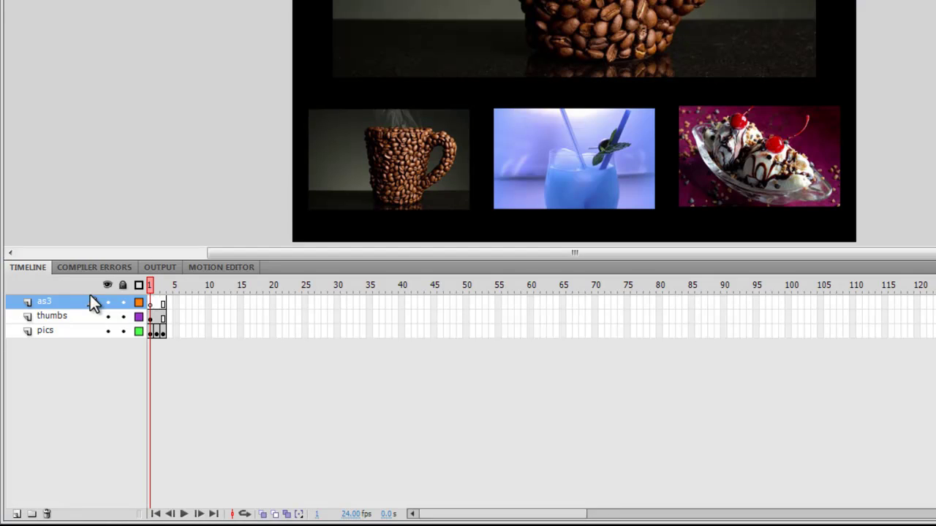
right_click(152, 305)
left_click(193, 294)
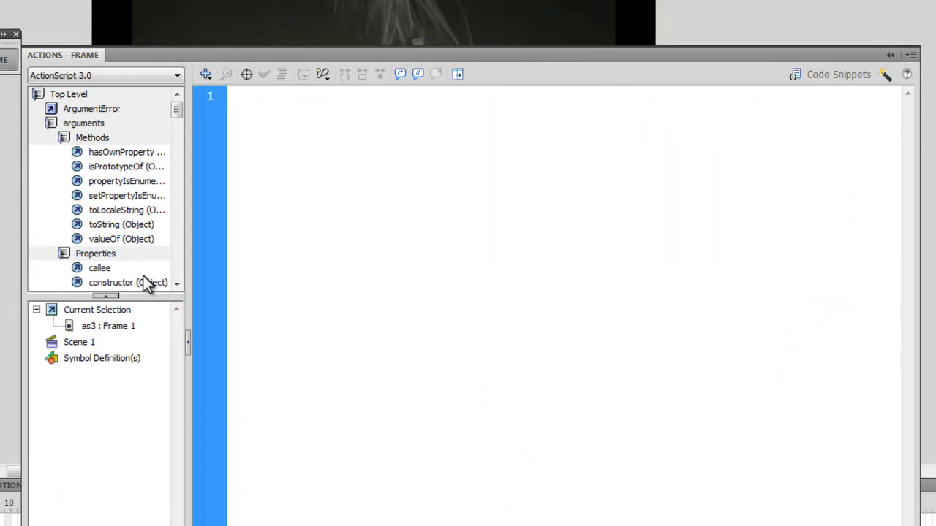
Type b1.addEventListener(MouseEvent.CLICK, clickHandler); on line 1, then select the line.
left_click(297, 190)
type("b1.ad")
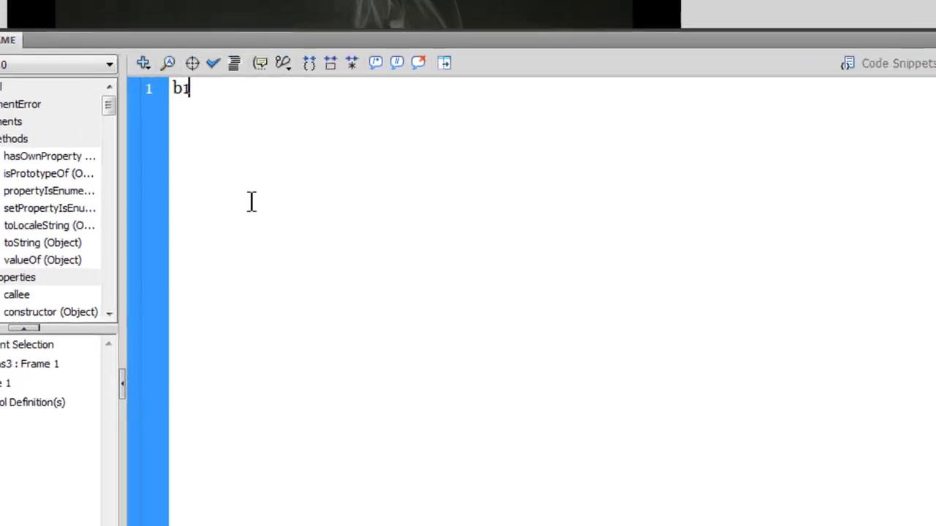
type("dE")
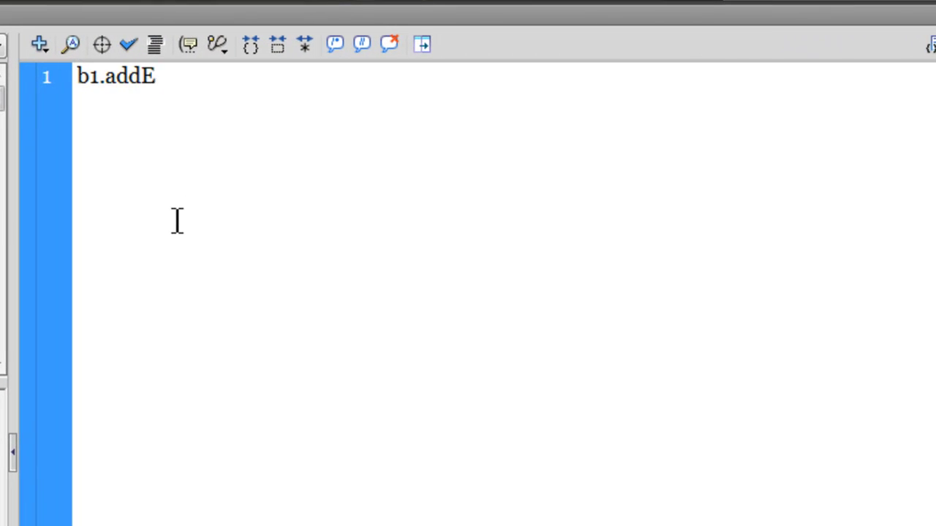
type("ventListene")
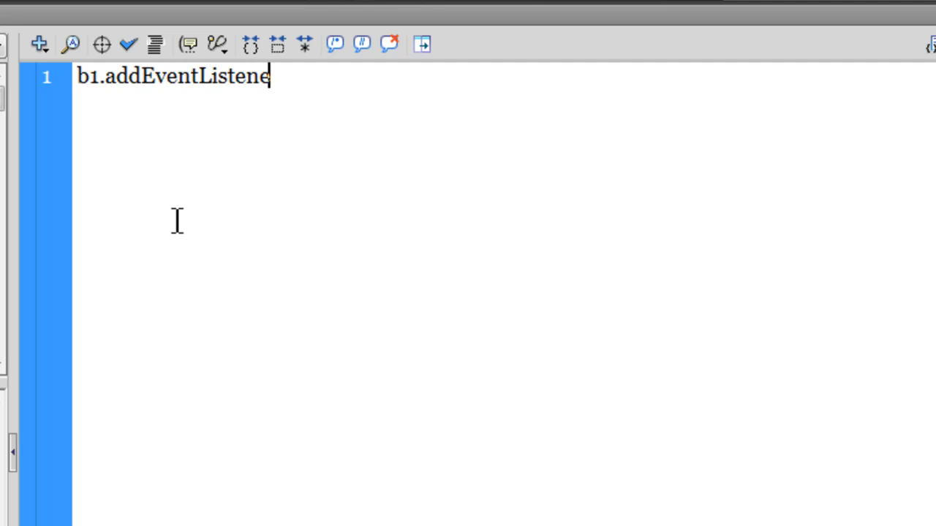
type("r(")
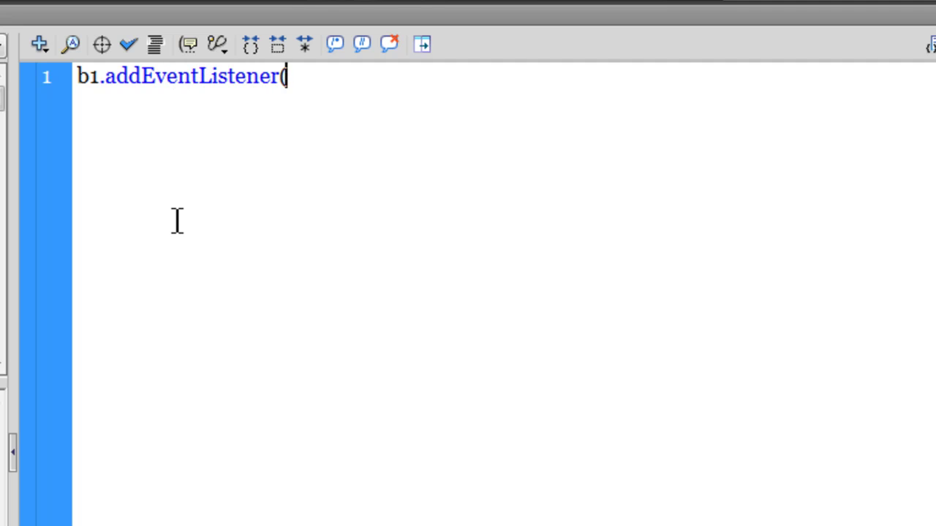
type("MouseE")
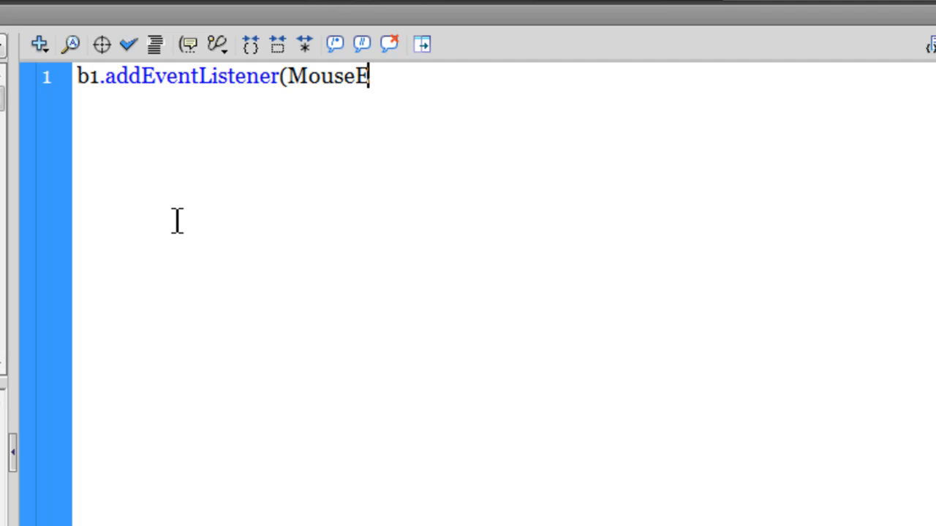
type("venet")
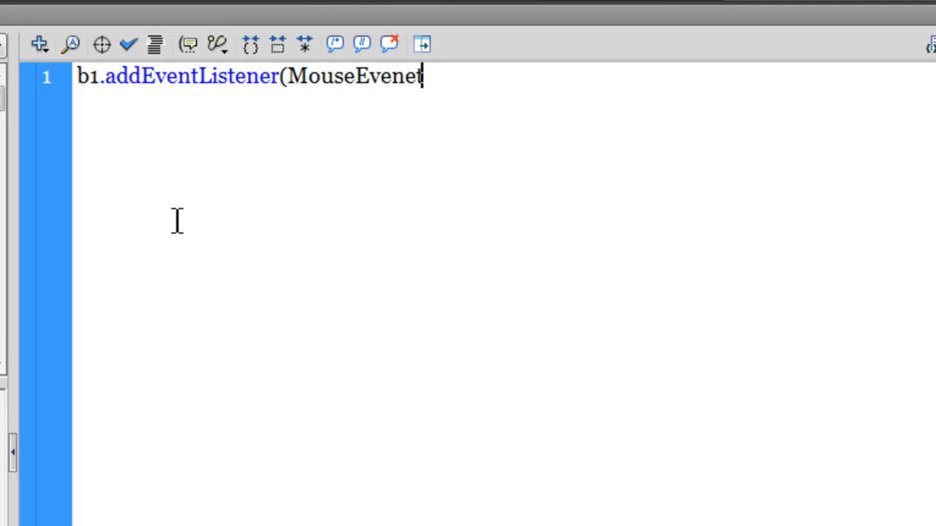
key("BackSpace")
key("BackSpace")
key("BackSpace")
type("nt.")
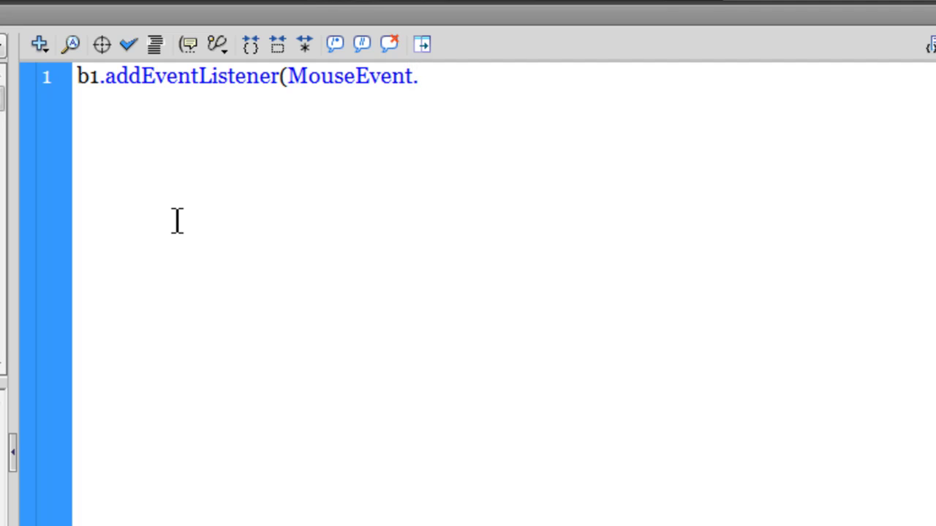
type("CLICK,")
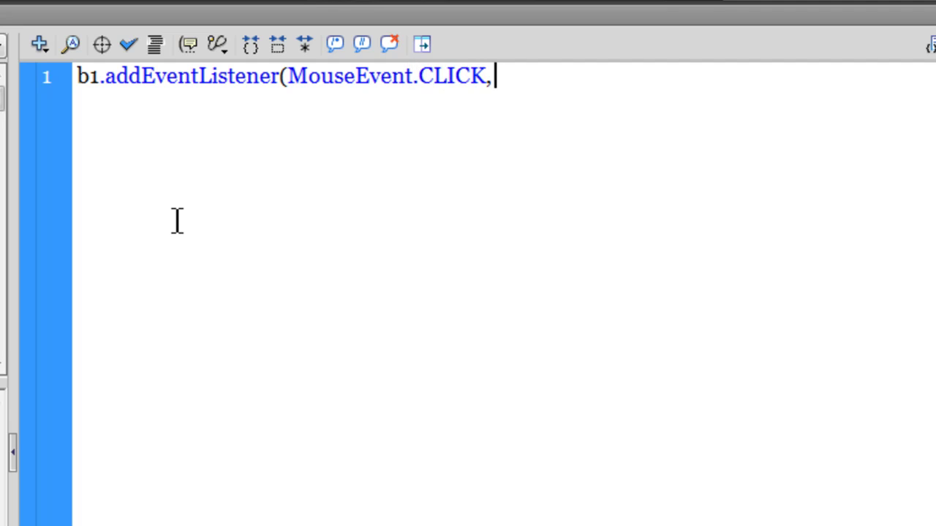
type(" click")
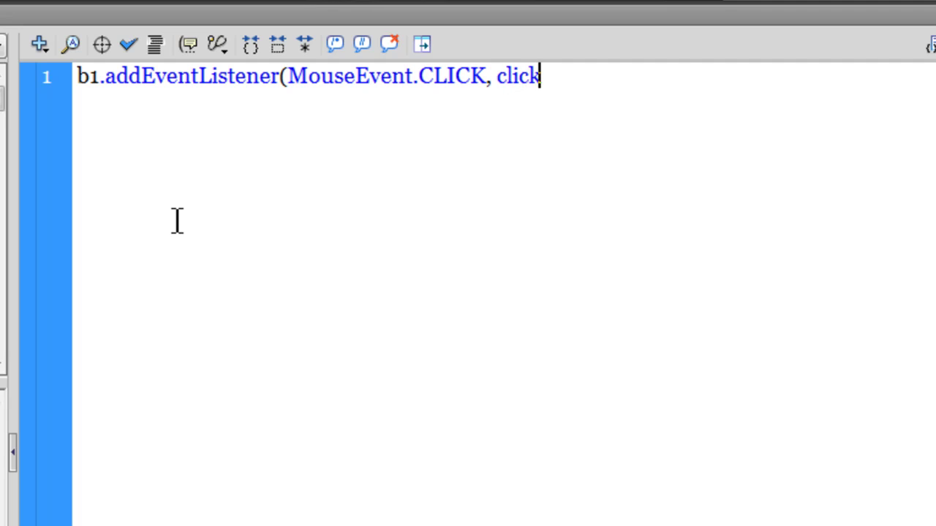
type("Hand")
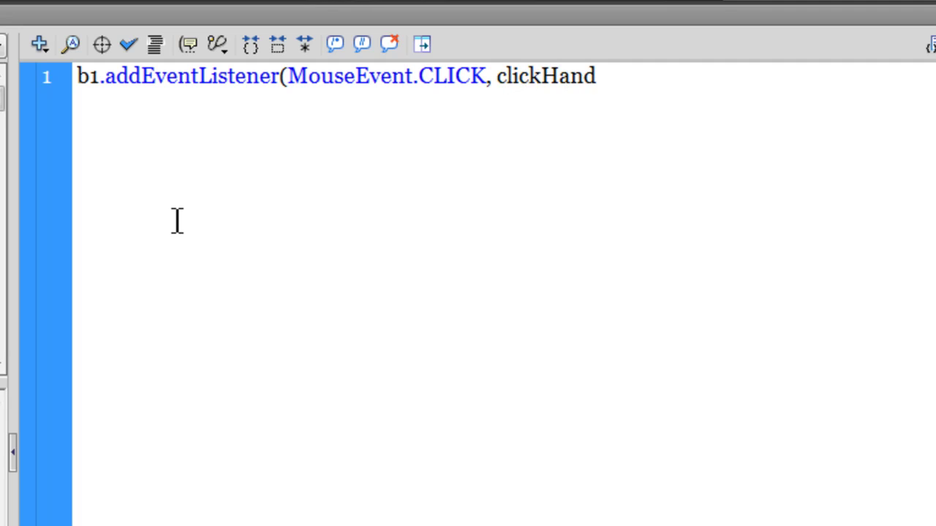
type("ler);")
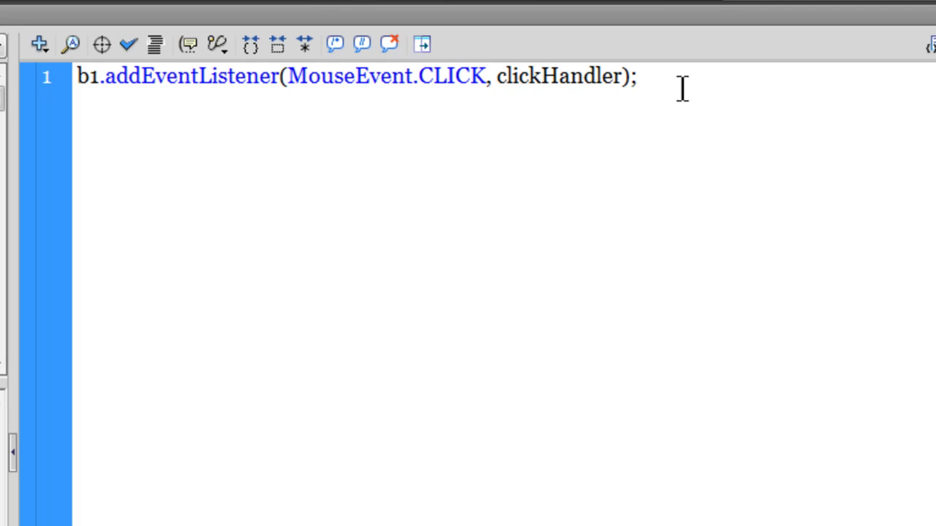
left_click_drag(679, 76, 58, 80)
key("ctrl+c")
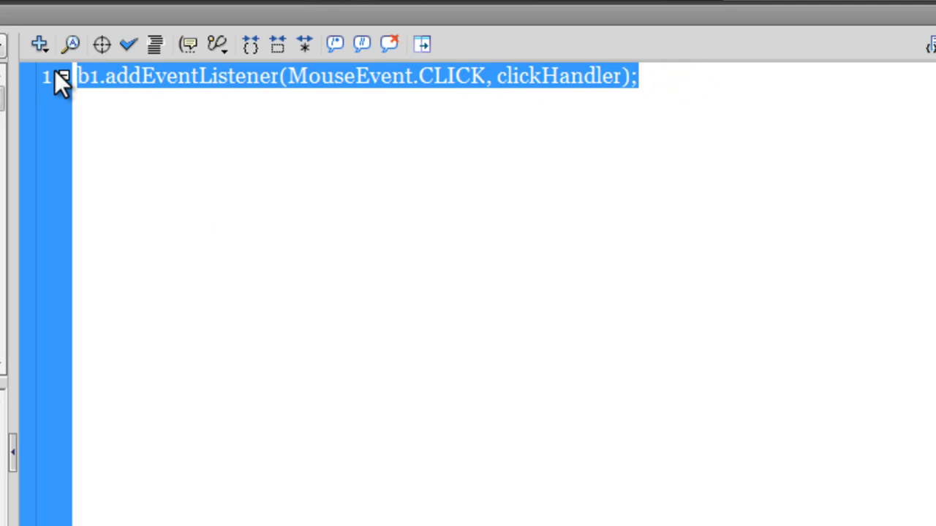
Paste two copies of the b1 listener line below line 1.
left_click(646, 74)
key("Return")
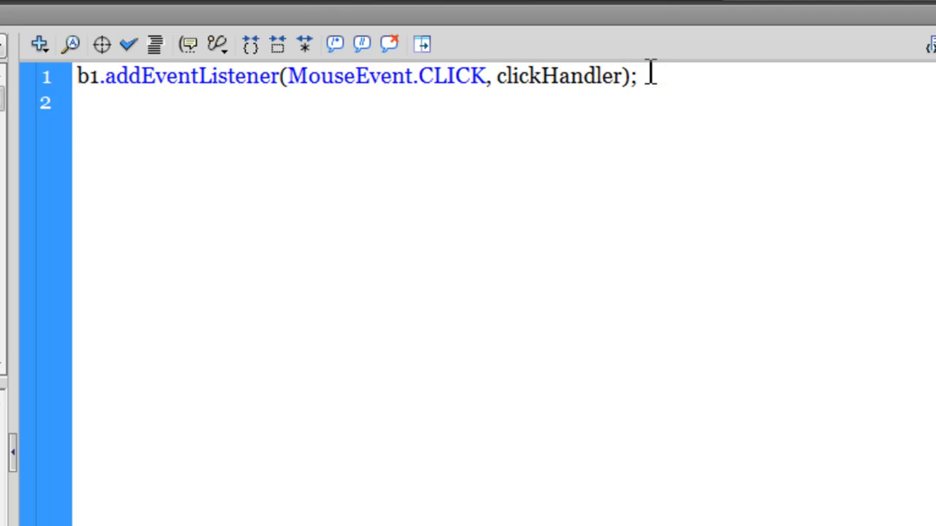
key("ctrl+v")
key("Return")
key("ctrl+v")
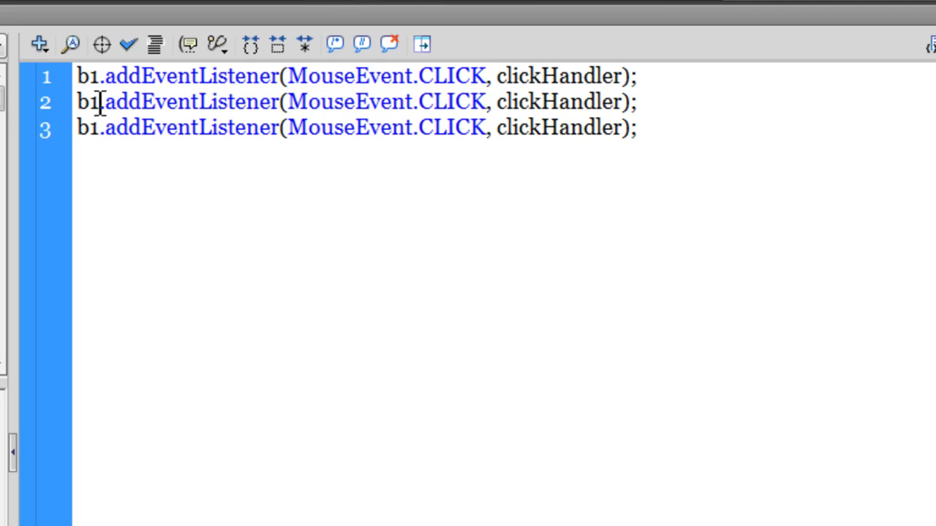
Change the copied listeners to b2 and b3 and add blank lines below them.
mouse_move(89, 102)
left_mouse_down()
mouse_move(98, 102)
mouse_move(91, 126)
left_mouse_up()
type("2")
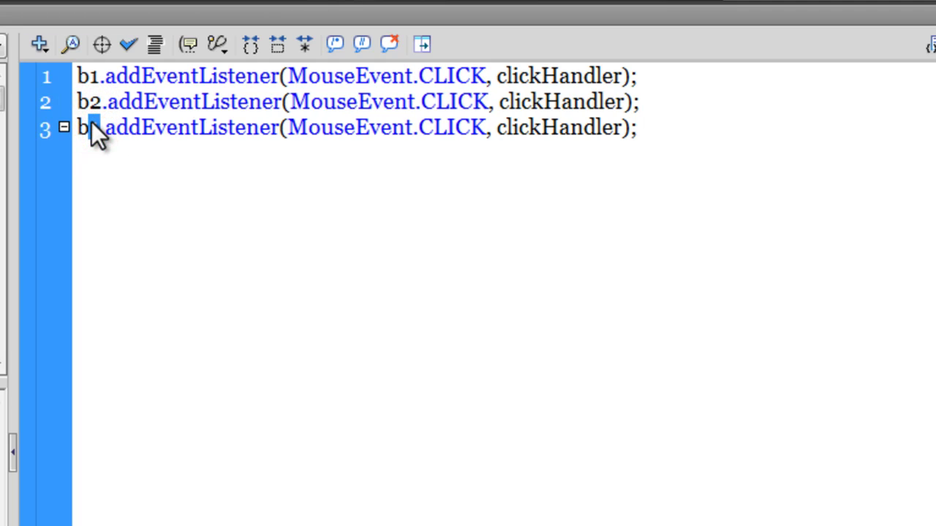
type("3")
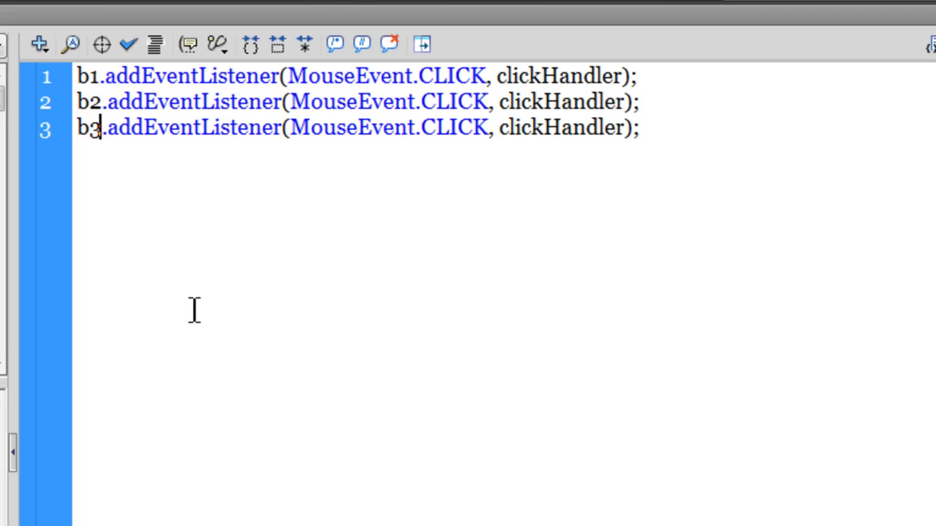
left_click(653, 127)
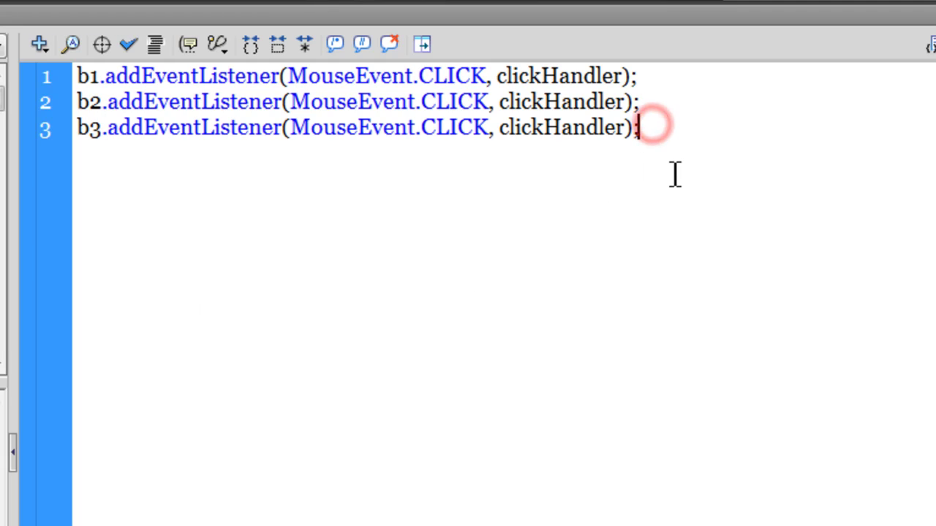
key("Return")
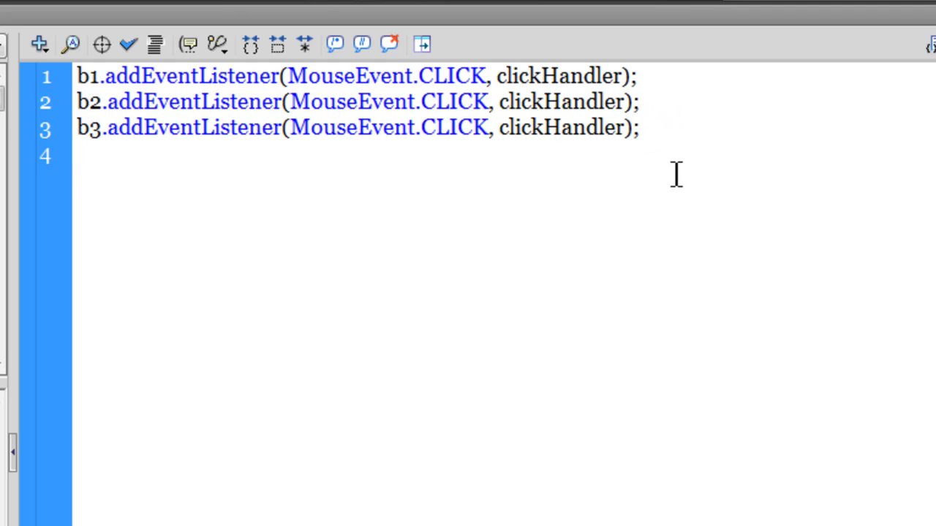
key("Return")
Write function clickHandler(event:MouseEvent){ } with blank lines inside its body.
type("funct")
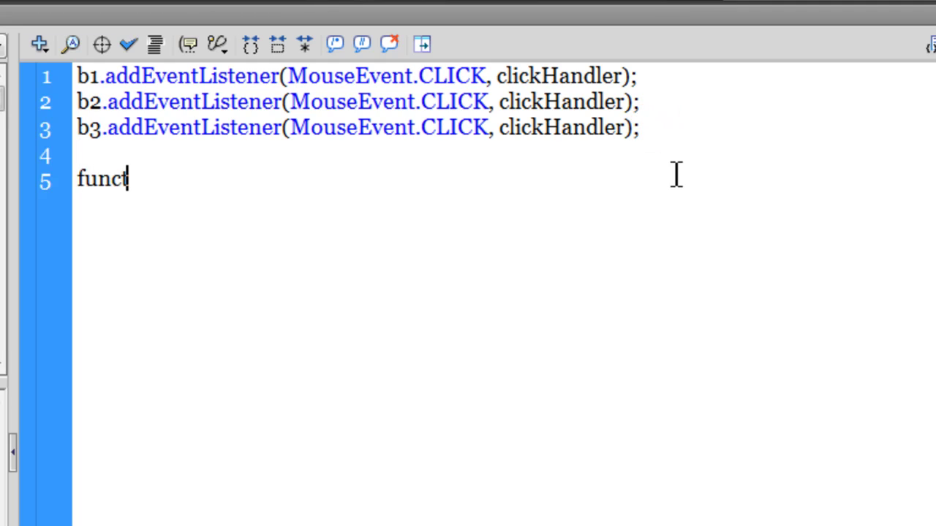
type("ion ")
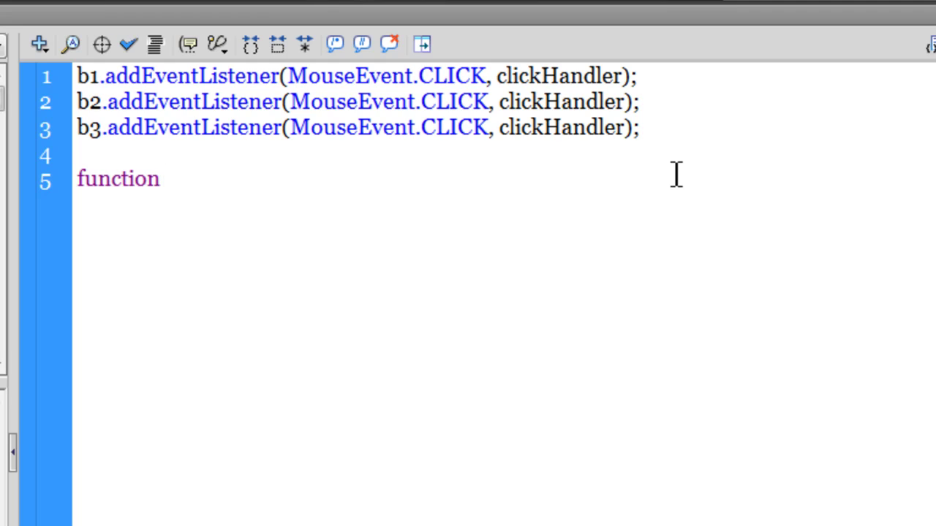
type("click")
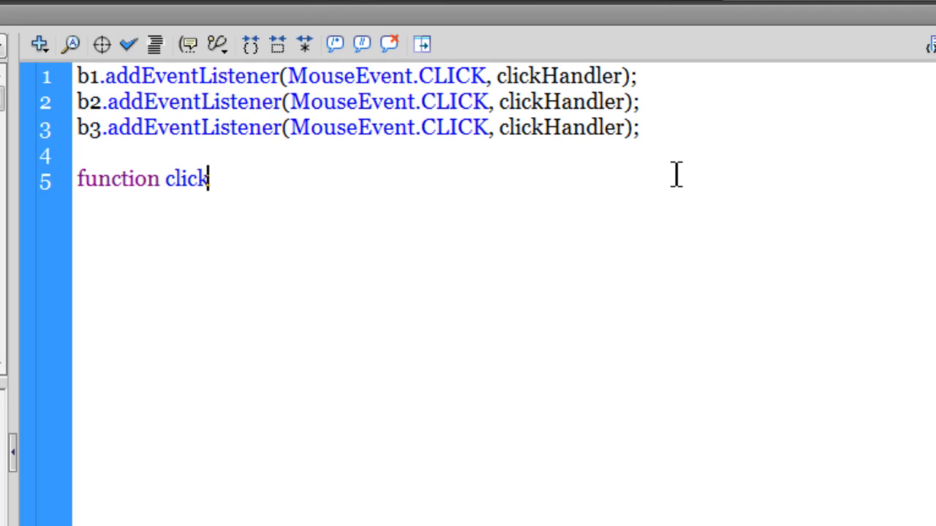
type("Handler")
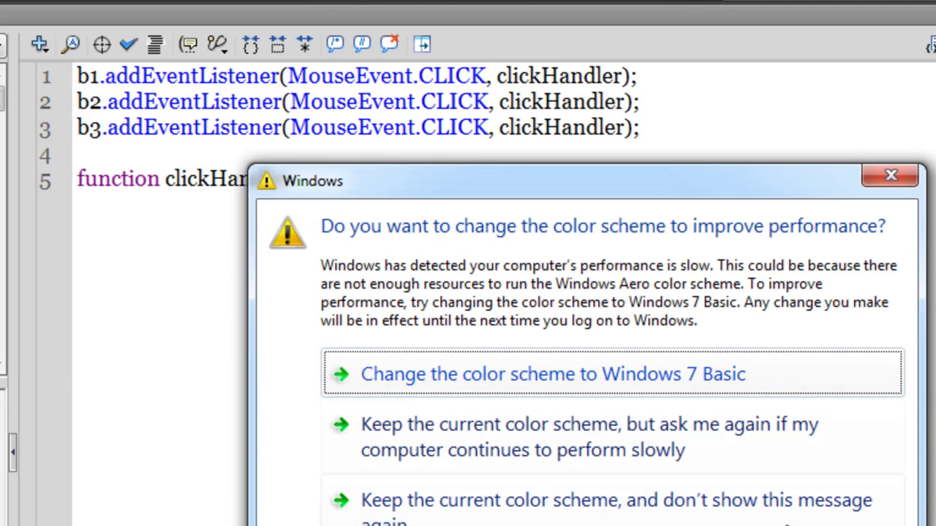
left_click(784, 504)
left_click(323, 179)
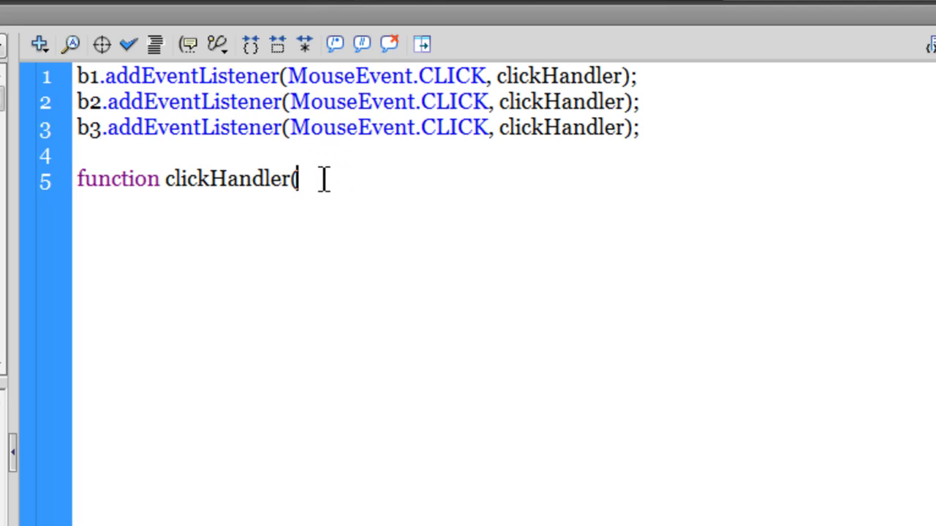
type("(event:Mous")
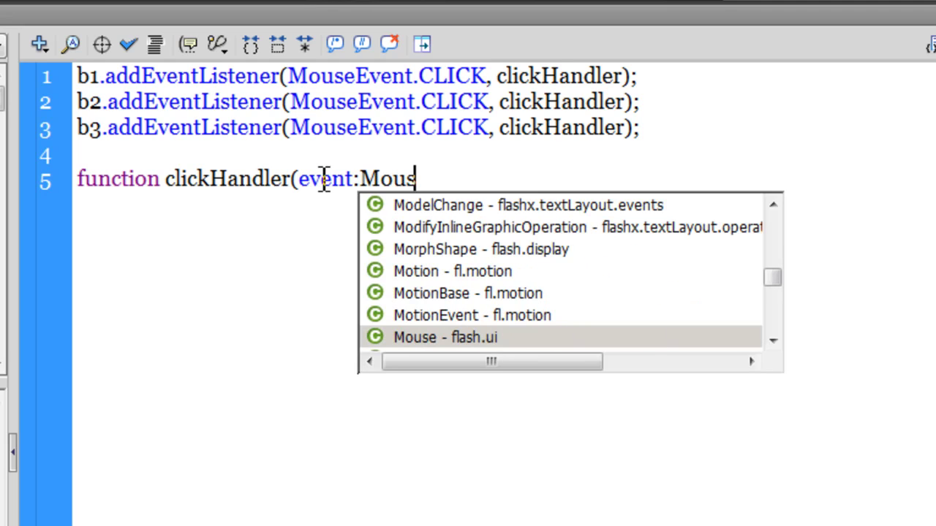
type("eeve")
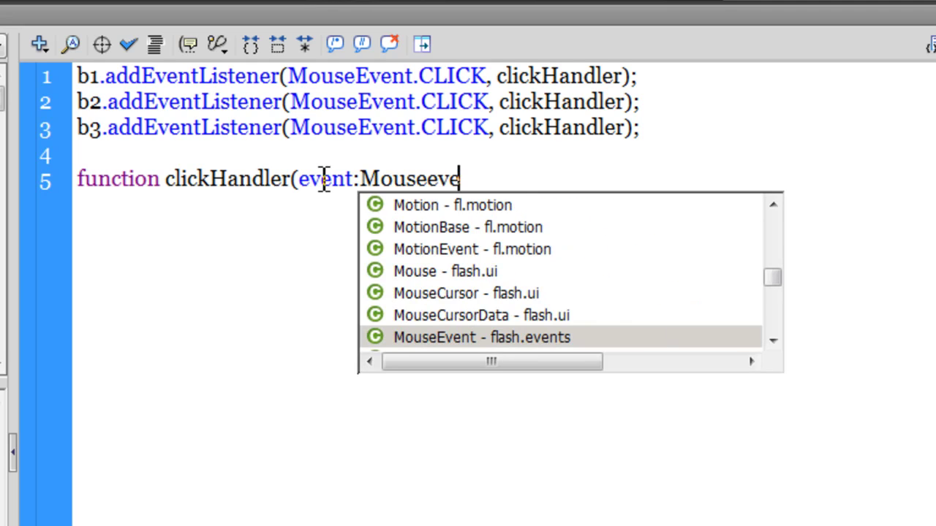
key("BackSpace")
key("BackSpace")
key("Return")
type("){")
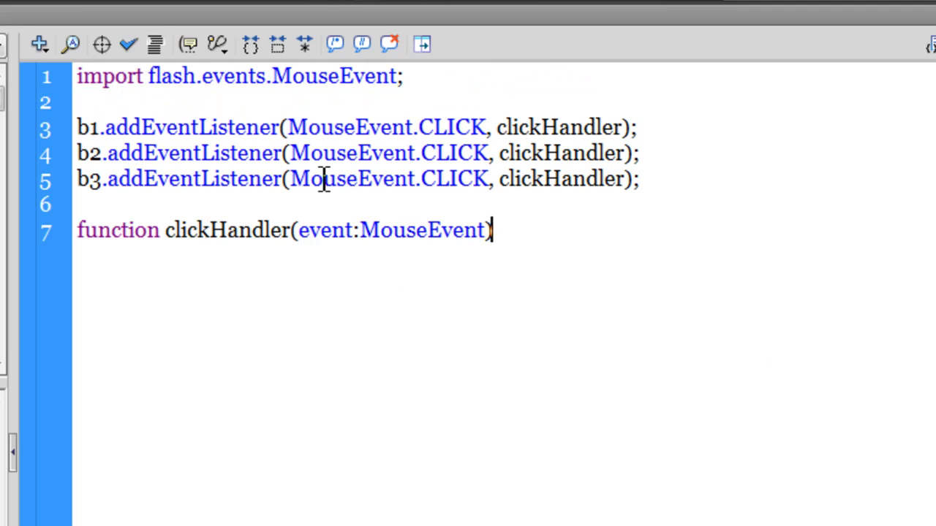
key("Return")
key("Return")
key("Return")
key("Return")
key("Return")
key("Return")
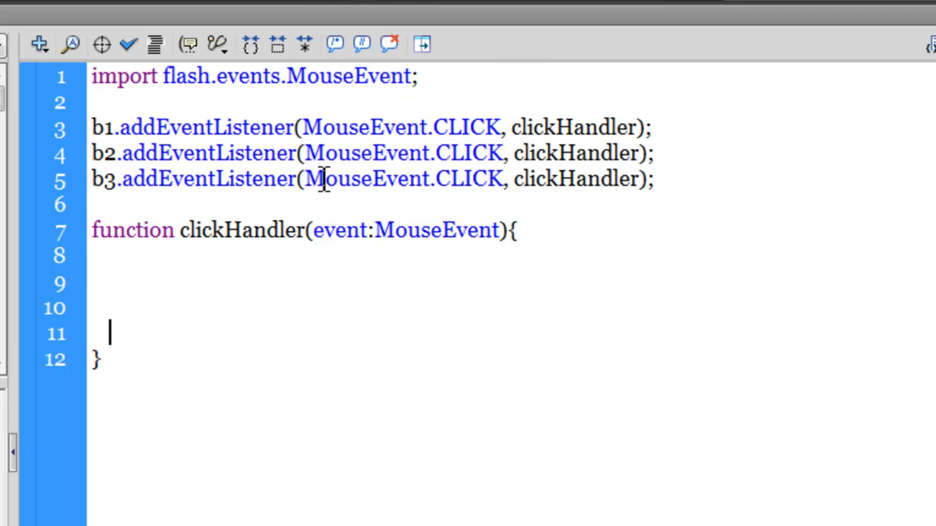
key("Return")
key("Return")
key("Return")
key("Return")
key("Return")
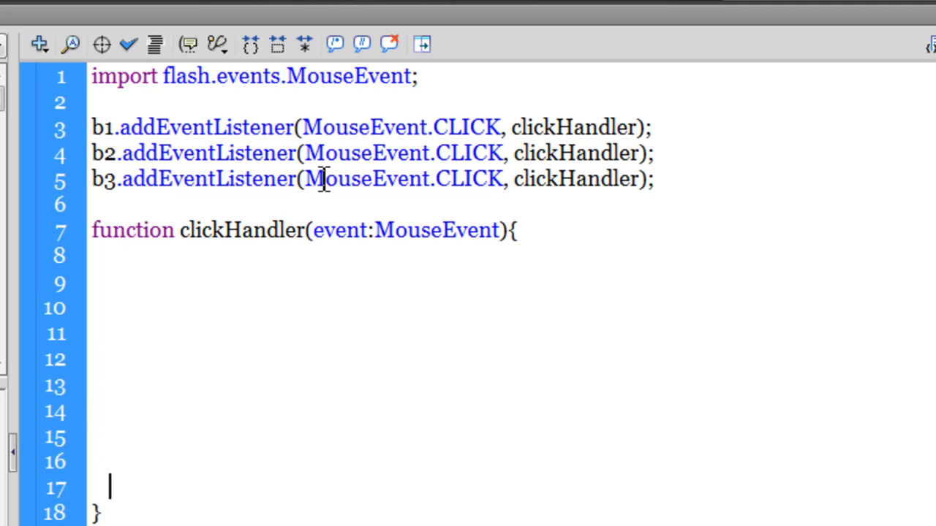
key("Up")
key("Up")
key("Up")
key("Up")
key("Up")
key("Up")
key("Up")
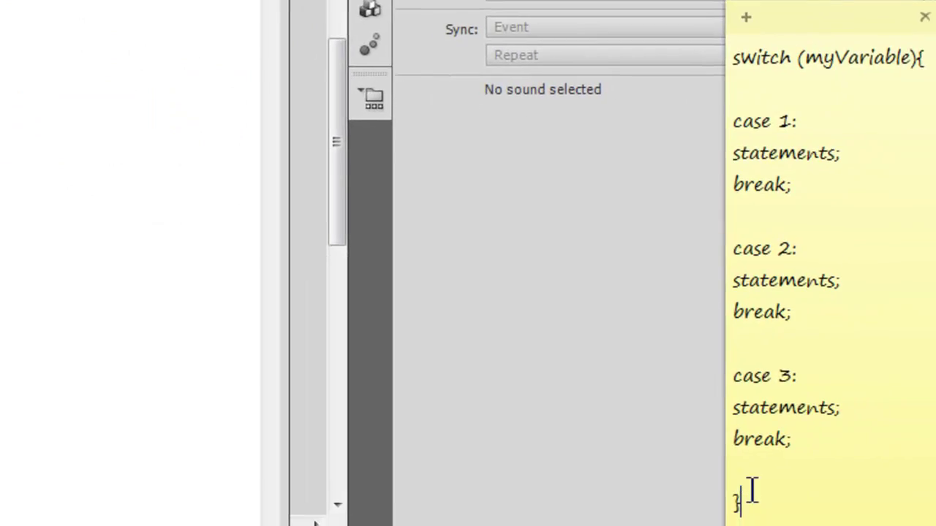
Paste the switch template from the sticky note into the function body.
left_click_drag(738, 501, 721, 57)
key("ctrl+c")
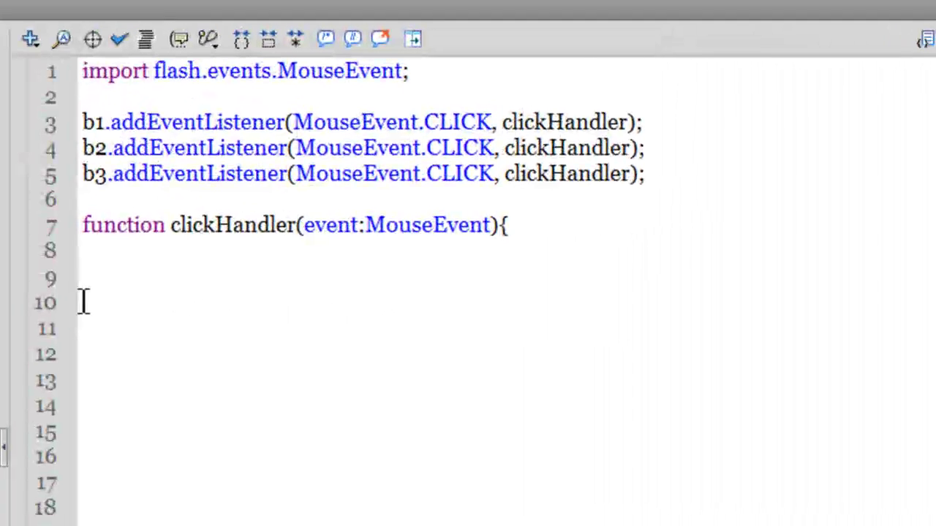
left_click(104, 279)
key("ctrl+v")
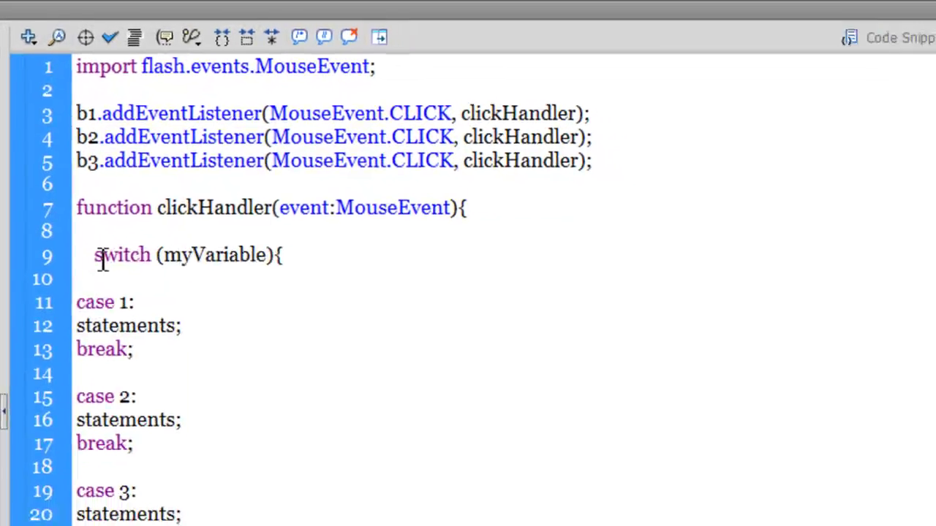
left_click_drag(80, 218, 35, 222)
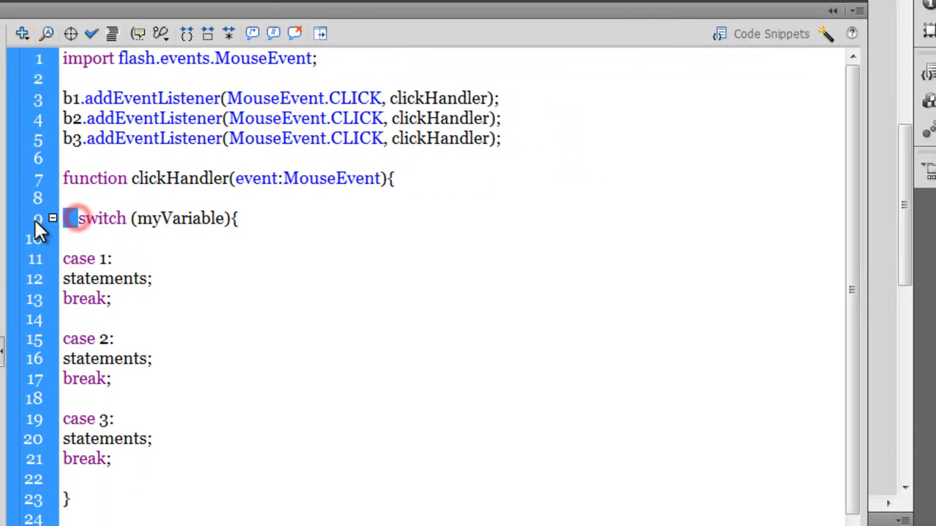
key("BackSpace")
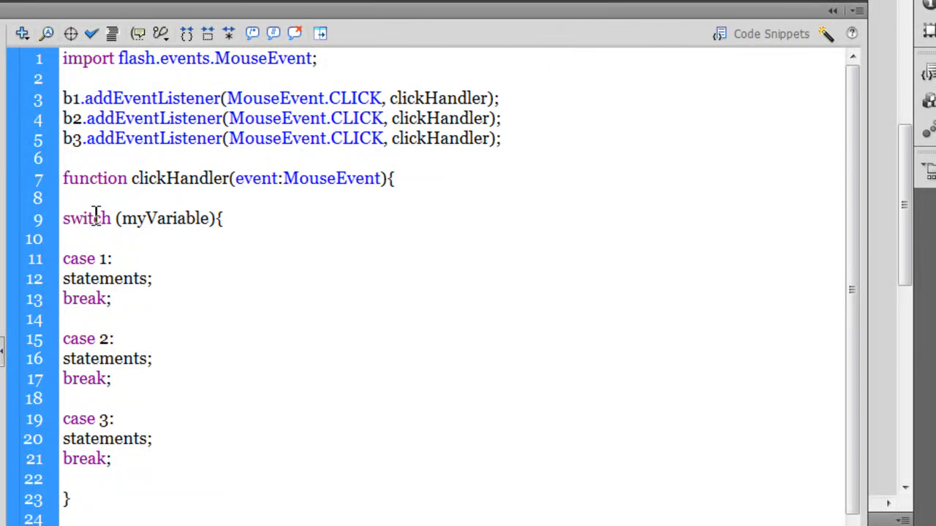
double_click(162, 218)
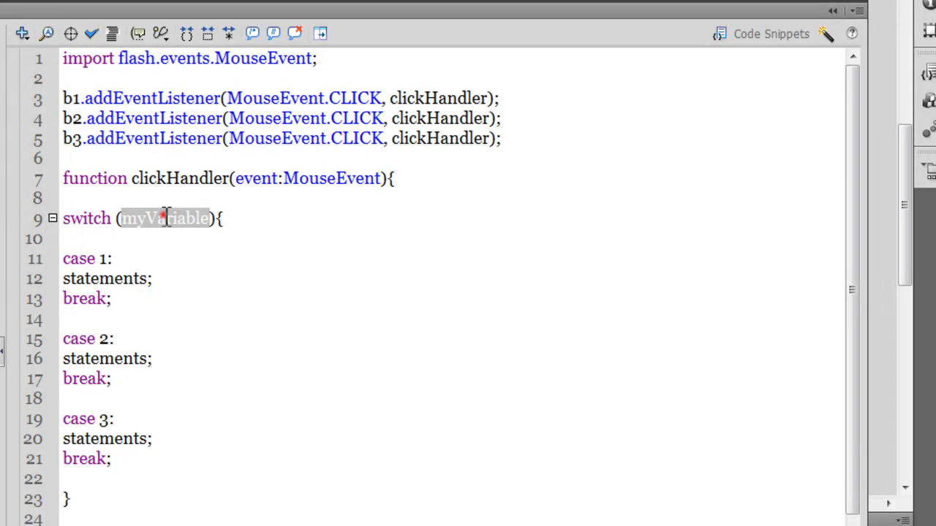
left_click(163, 218)
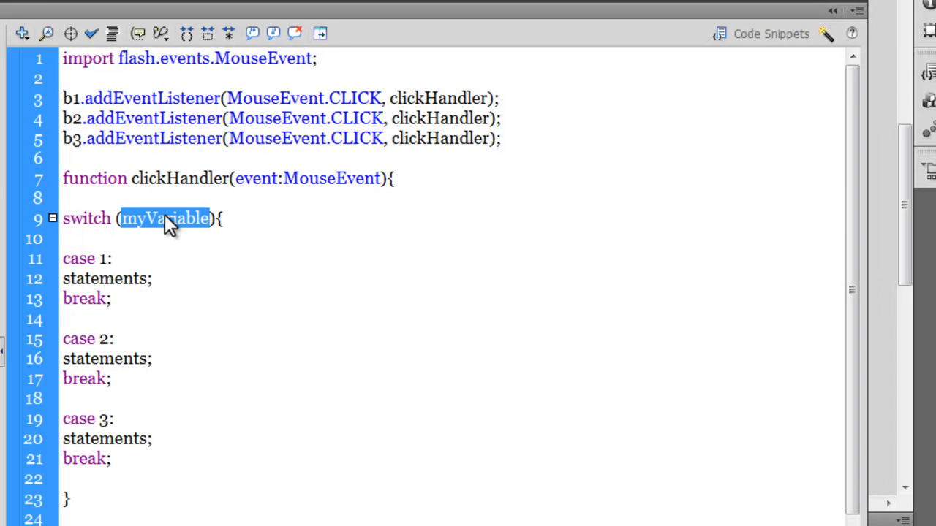
type("event")
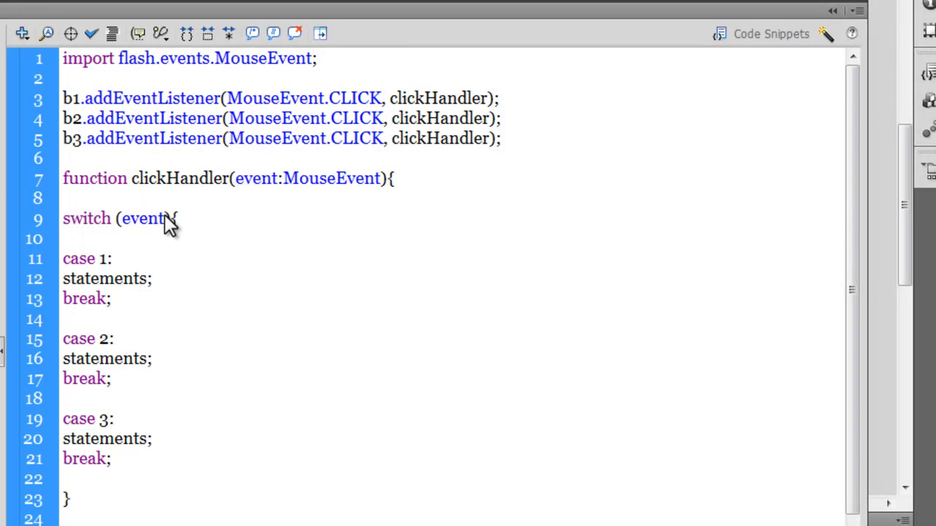
type(".curr")
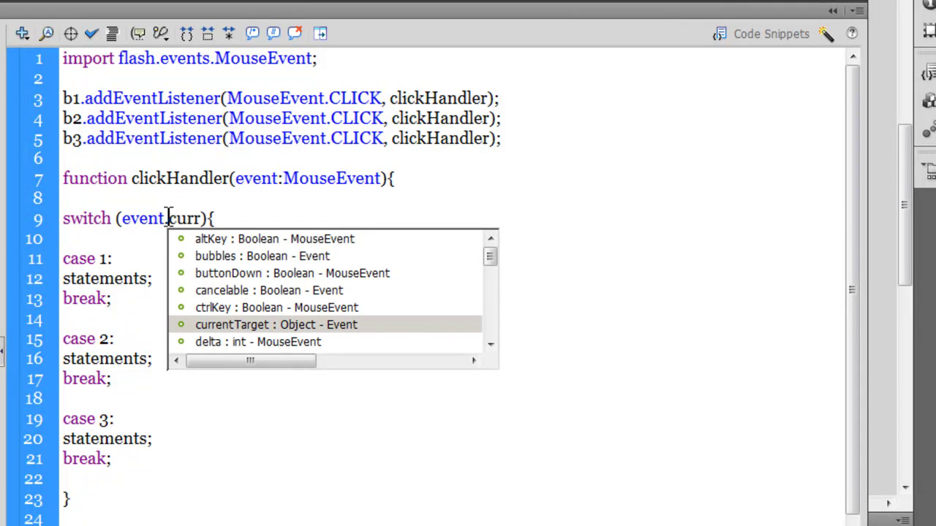
key("Return")
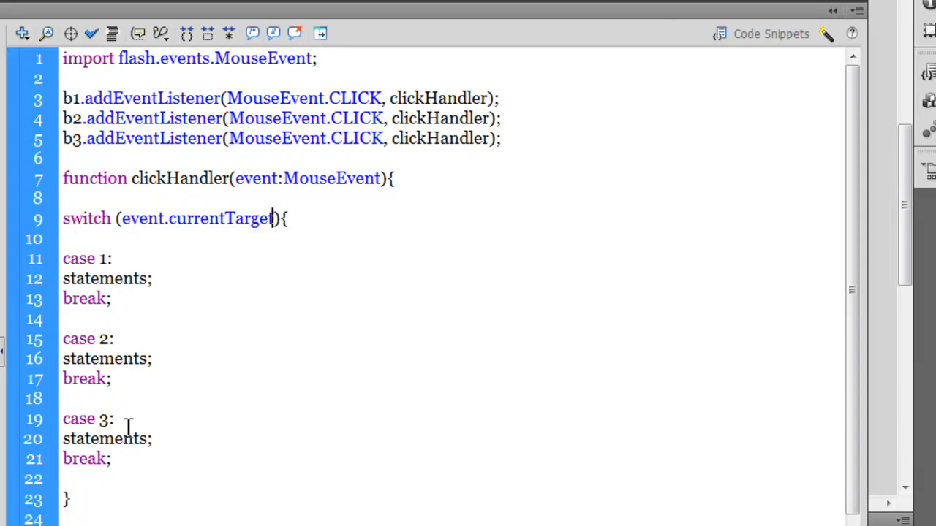
Prefix the case values 1, 2 and 3 with b so they read b1, b2, b3.
left_click(99, 258)
type("b")
left_click(101, 339)
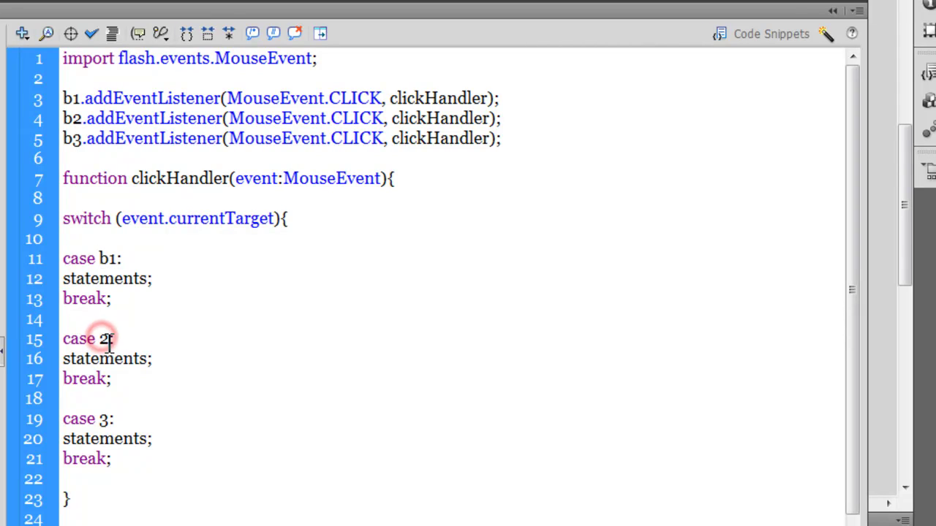
type("b")
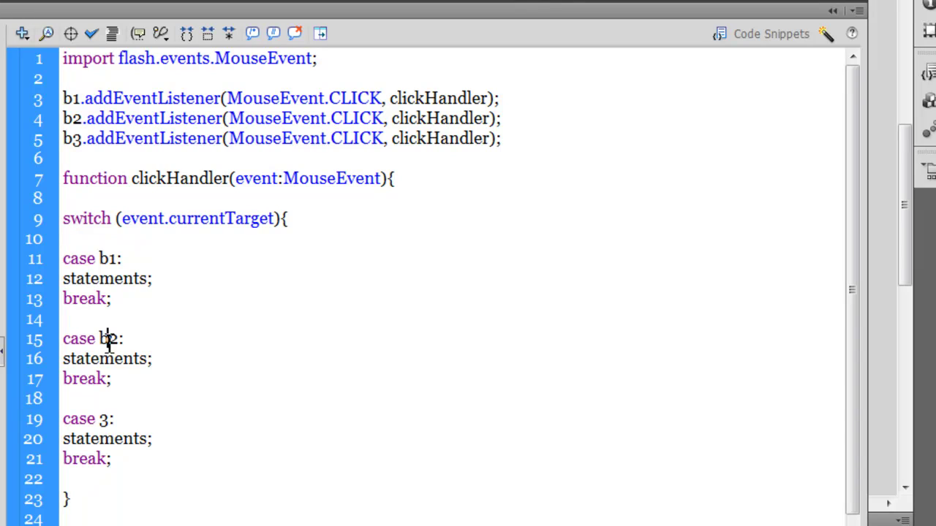
left_click(100, 419)
type("b")
Replace case b1's placeholder statement with gotoAndStop(1); and select it.
left_click_drag(155, 280, 40, 276)
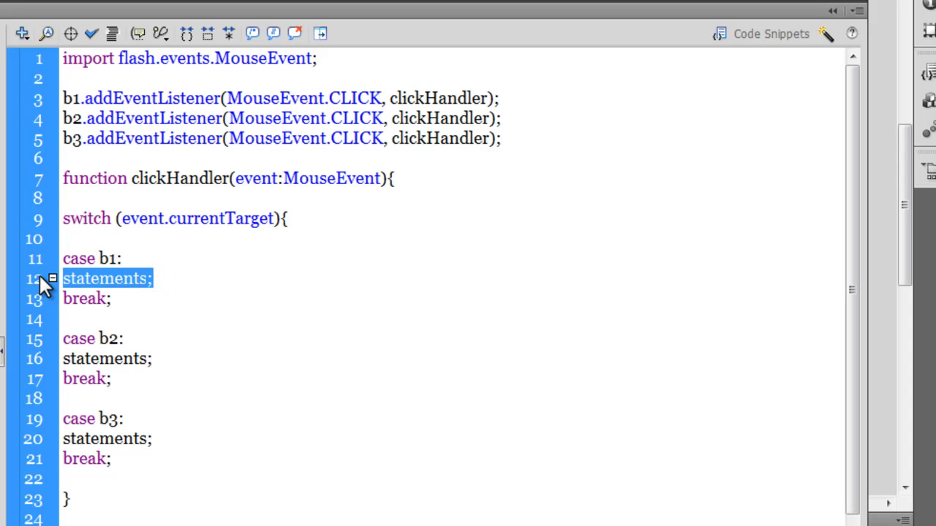
type("gotoA")
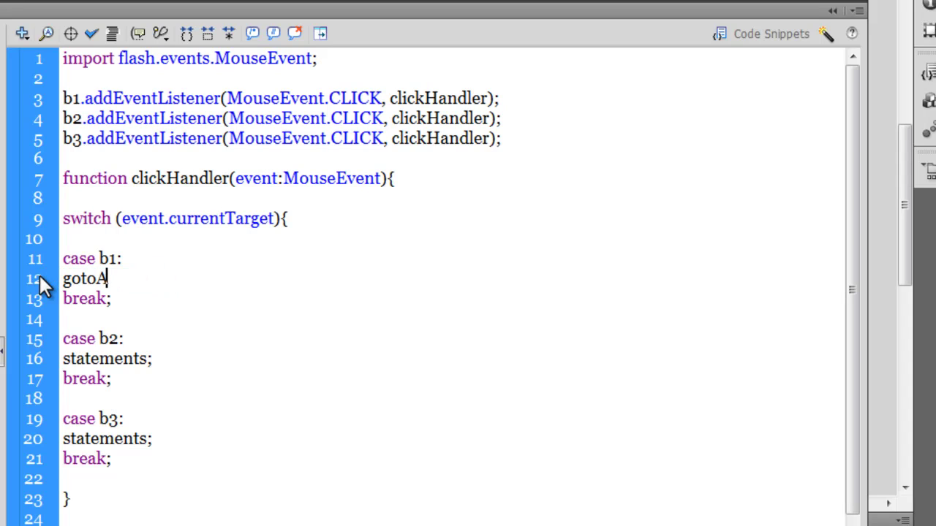
type("ndSto")
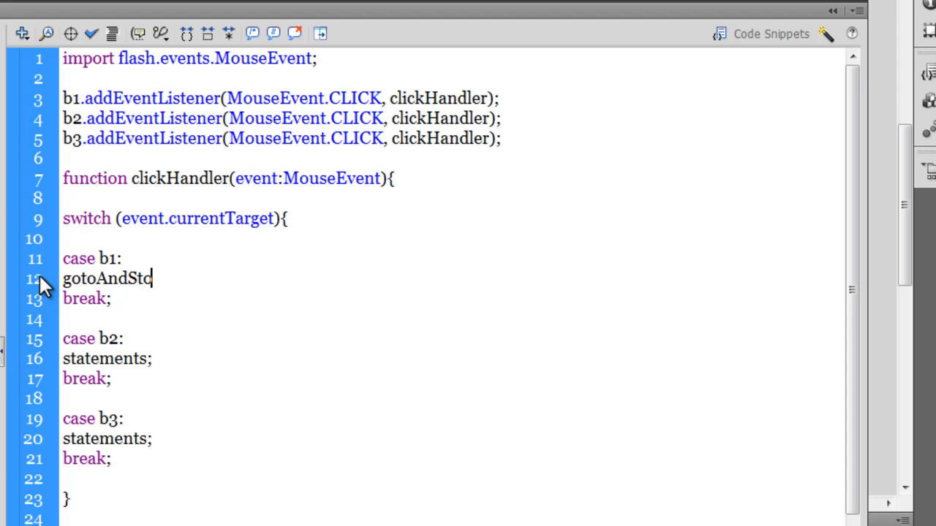
type("p(1")
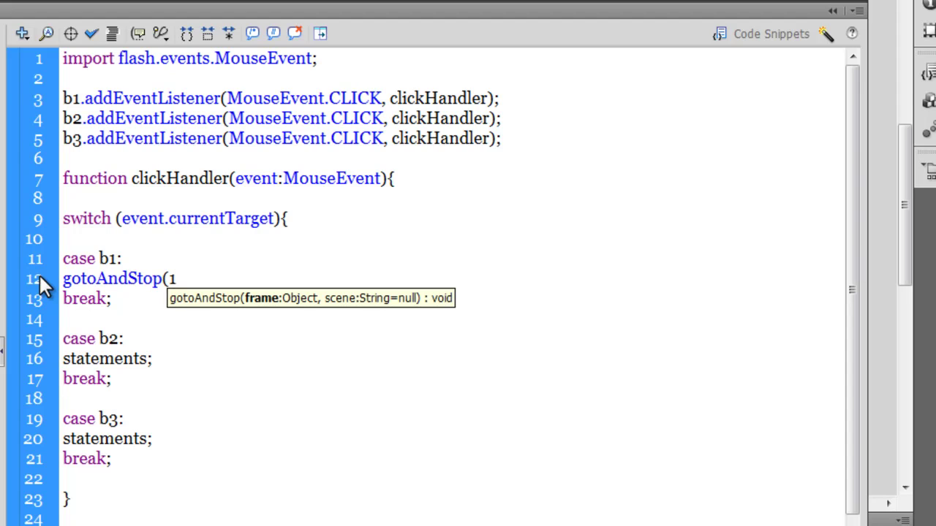
type(");")
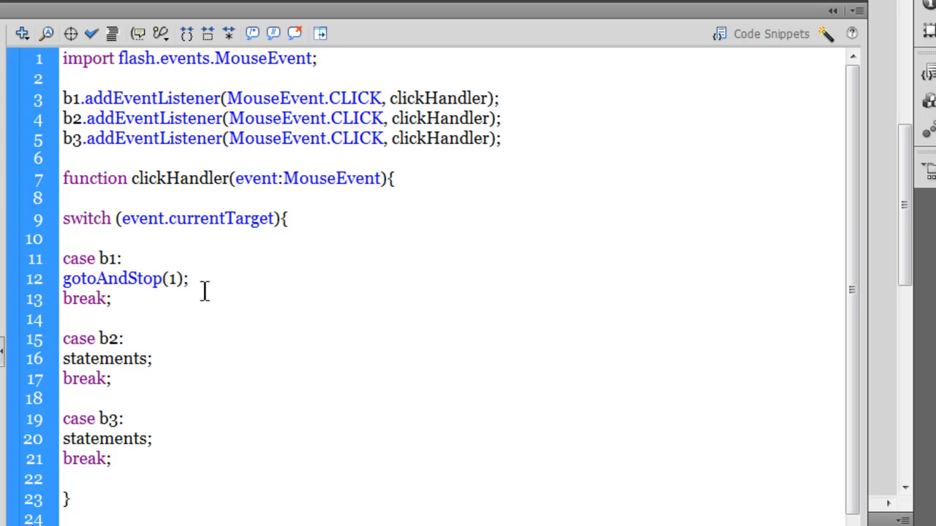
left_click_drag(199, 281, 59, 279)
key("ctrl+c")
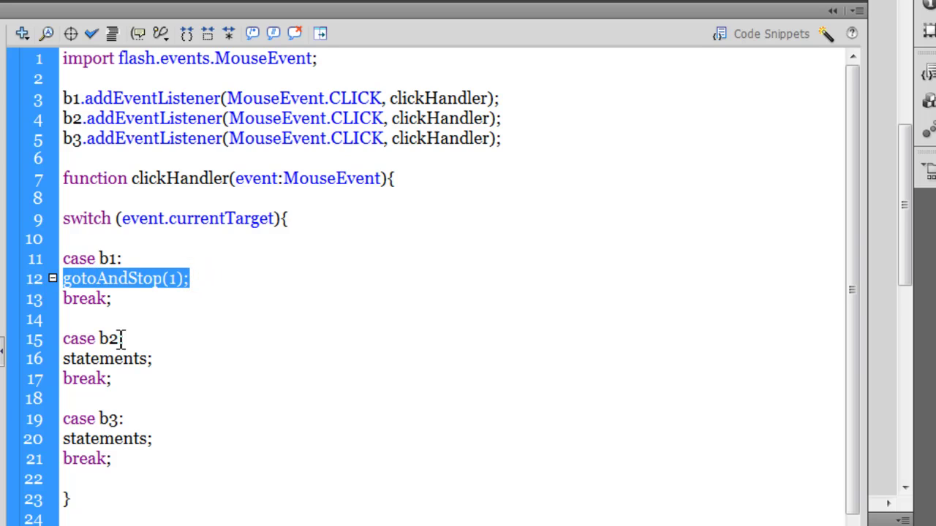
Paste the call into cases b2 and b3, changing the frame numbers to 2 and 3.
left_click_drag(155, 359, 54, 361)
key("ctrl+v")
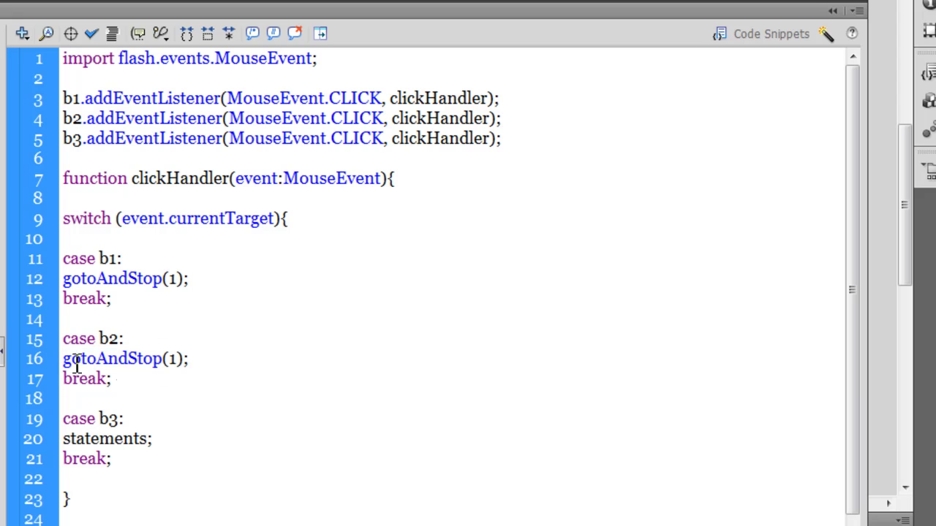
double_click(169, 359)
type("2")
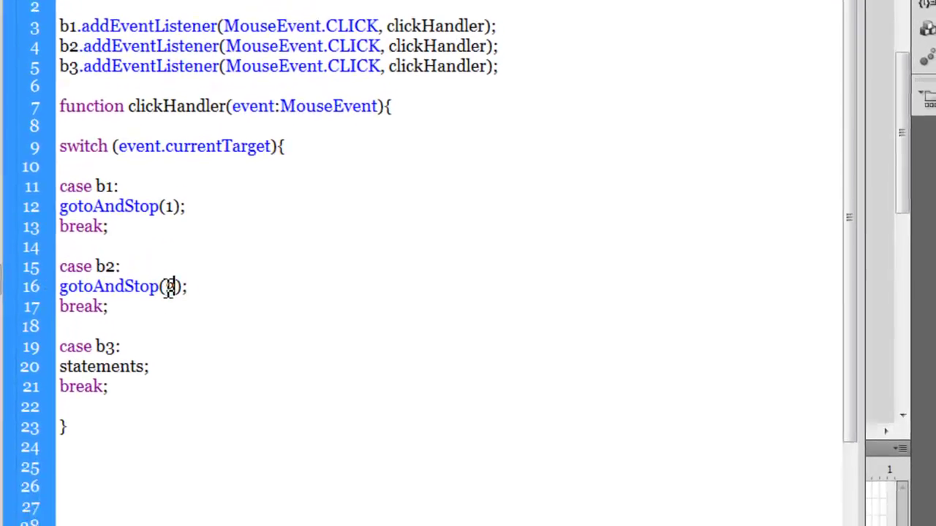
left_click_drag(158, 366, 50, 366)
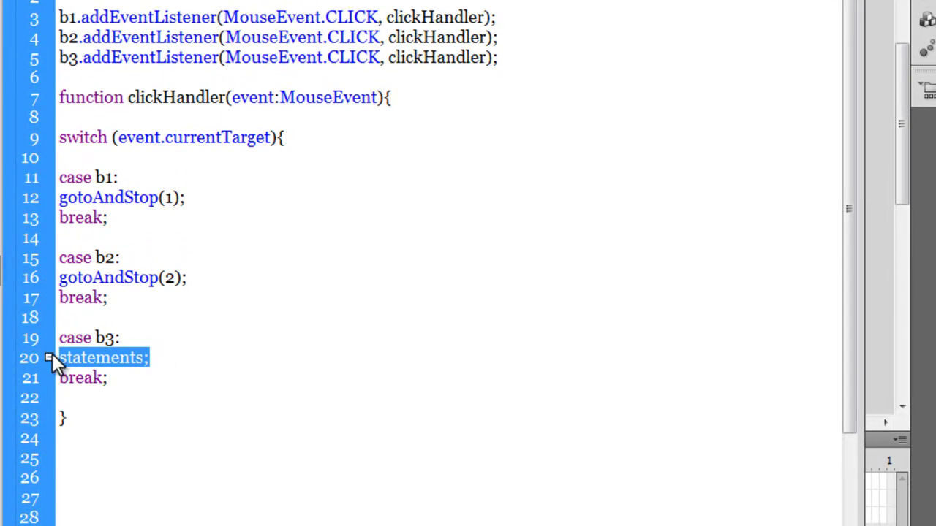
key("ctrl+v")
double_click(169, 358)
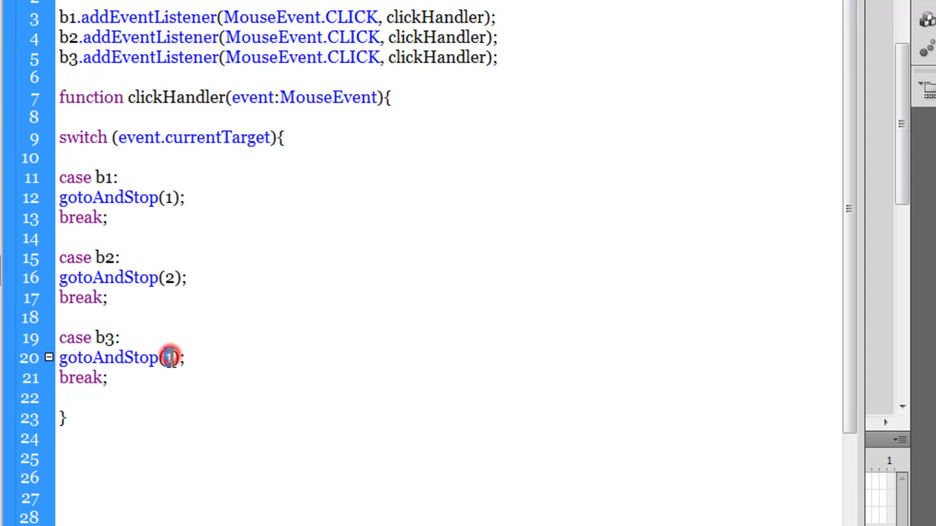
type("3")
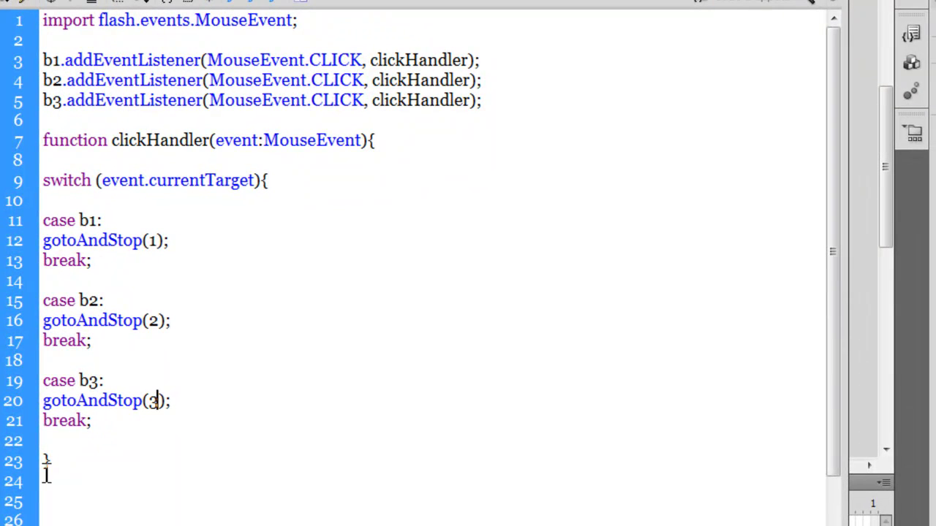
double_click(98, 264)
double_click(96, 342)
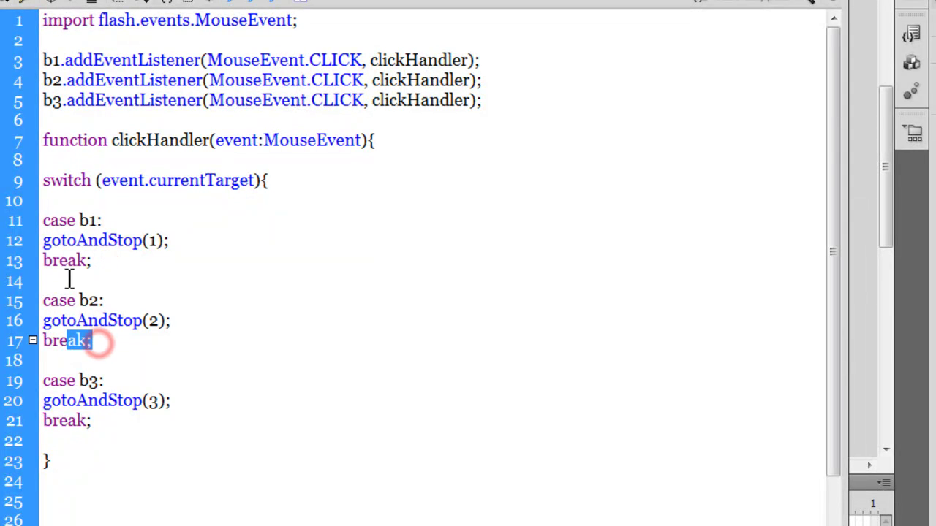
double_click(69, 262)
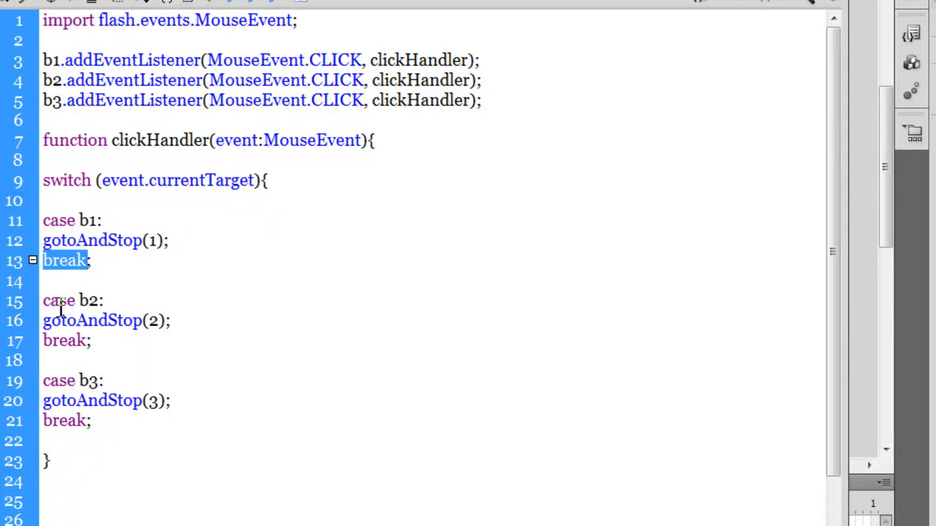
left_click_drag(58, 300, 104, 301)
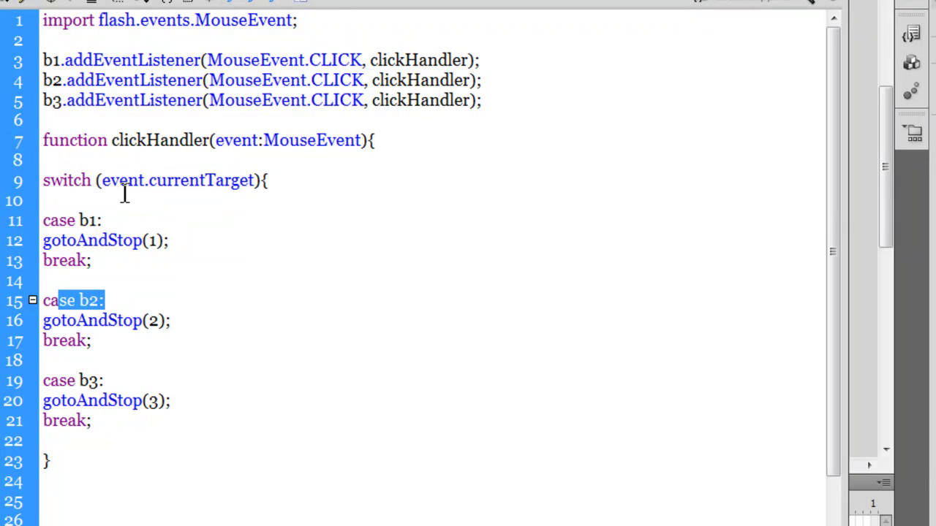
Preview the movie, then type stop(); on line 2 of the script.
key("ctrl+Return")
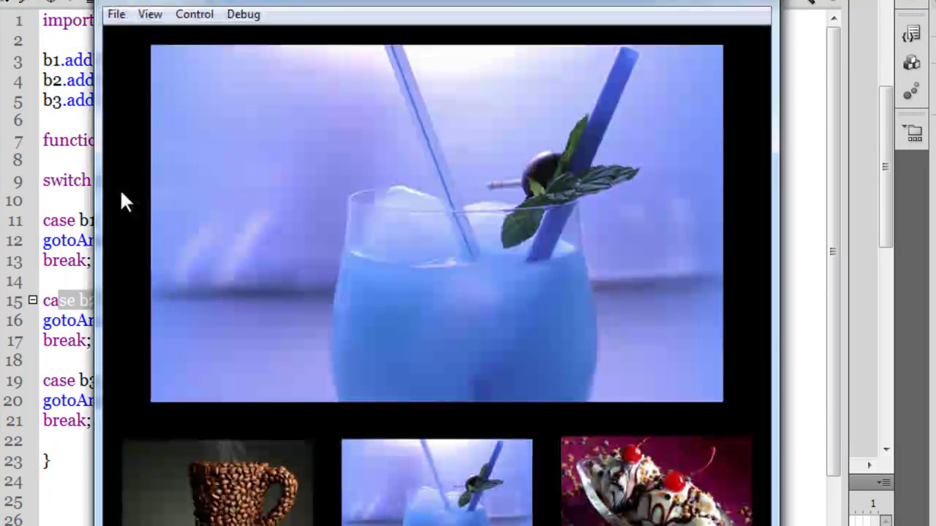
left_click(755, 2)
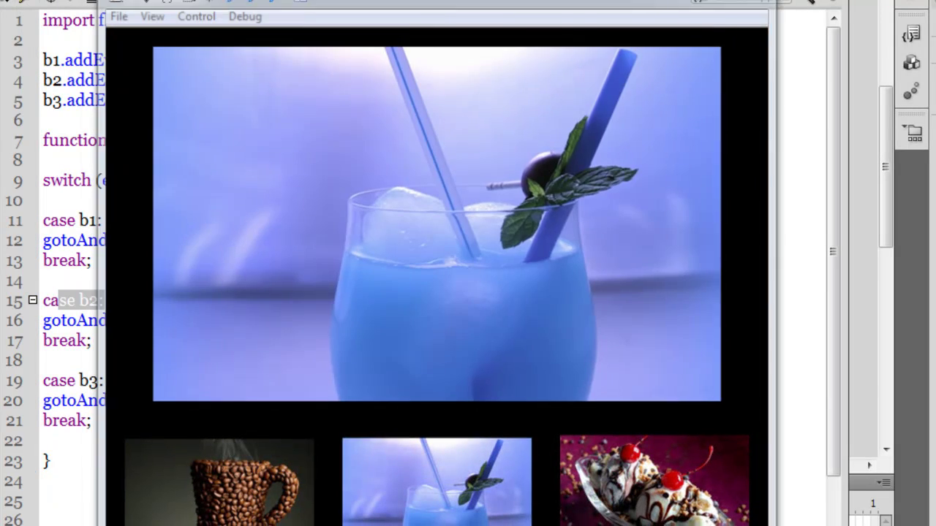
left_click(47, 41)
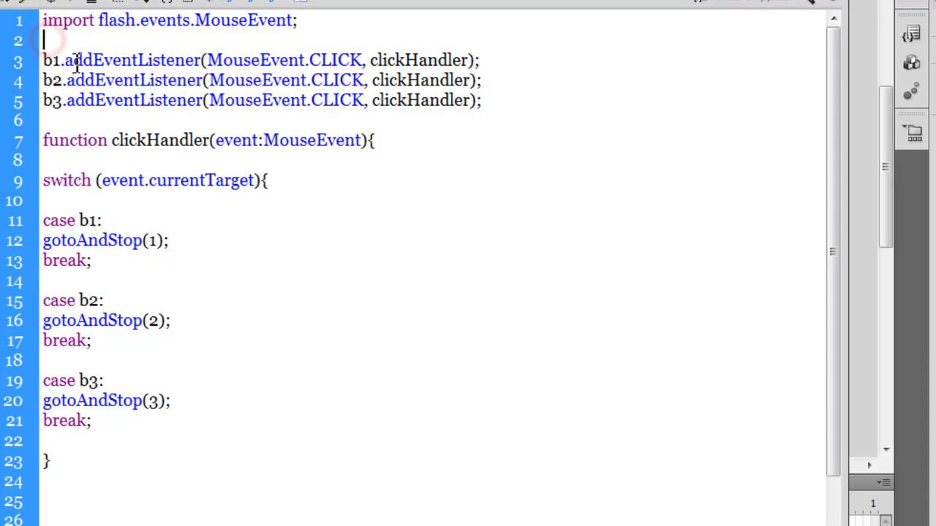
type("stop")
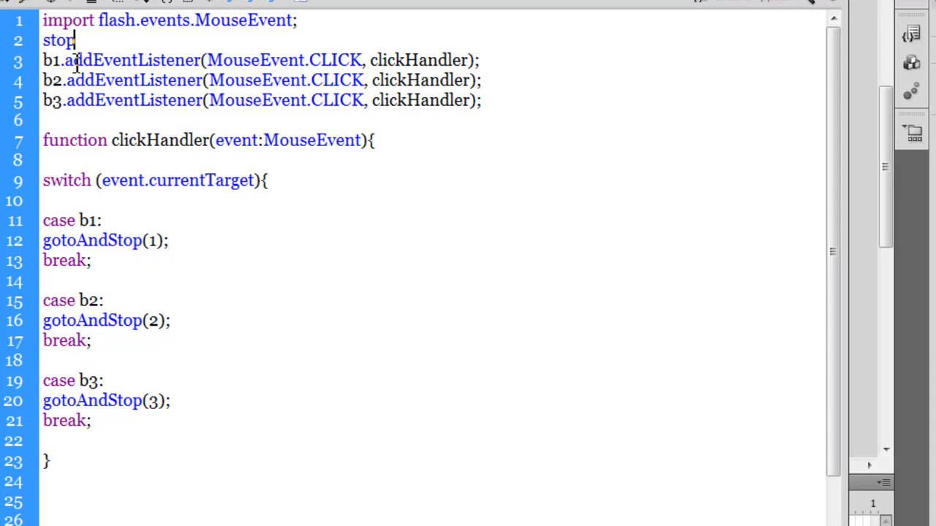
type("();")
Test the movie, clicking the drink, sundae and coffee thumbnails to check each picture, then close it.
key("ctrl+Return")
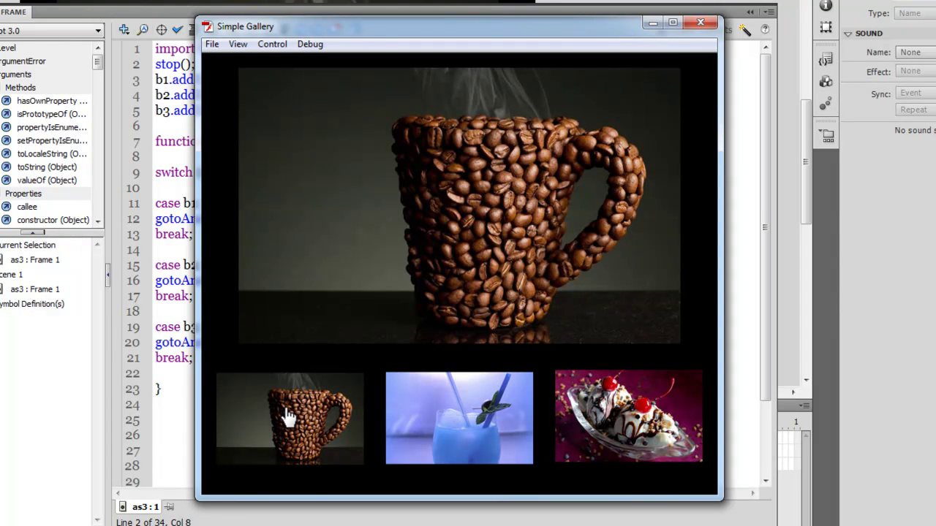
left_click(445, 418)
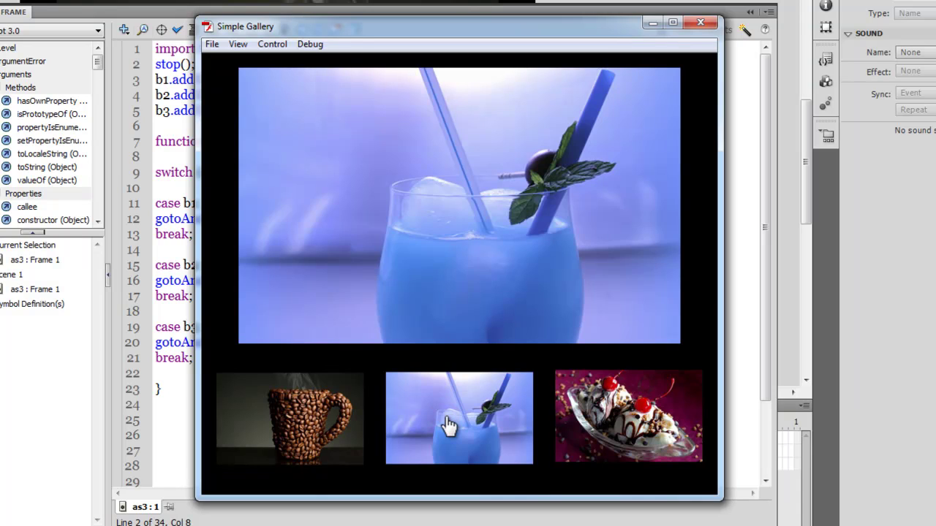
left_click(623, 431)
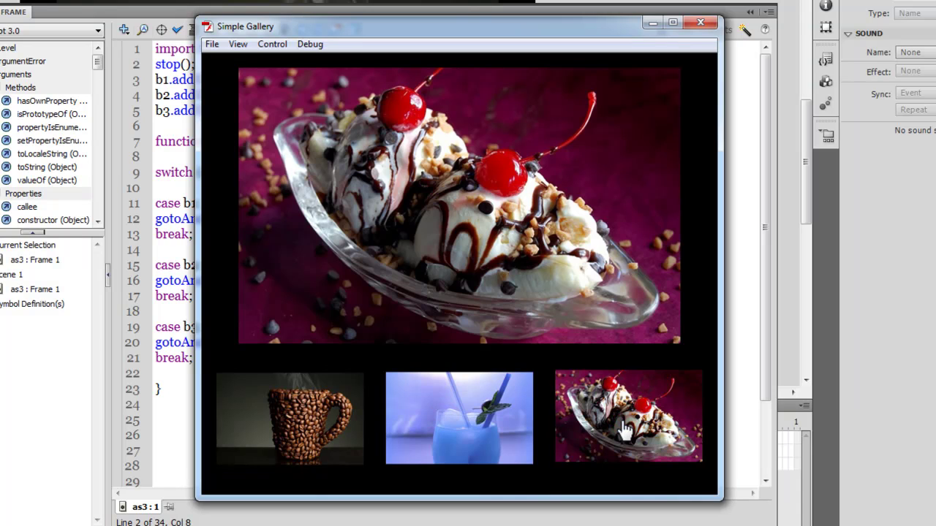
left_click(475, 423)
left_click(324, 425)
left_click(444, 428)
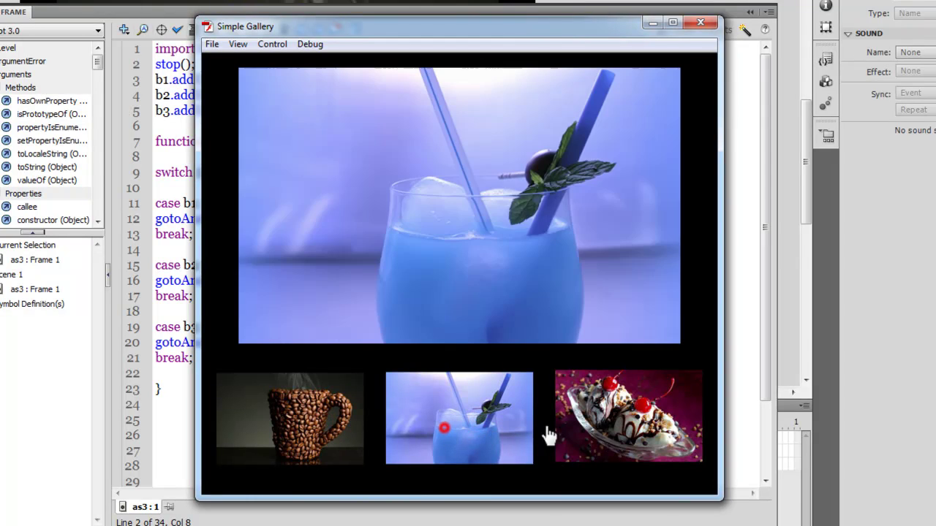
left_click(610, 411)
left_click(474, 418)
left_click(361, 420)
left_click(430, 416)
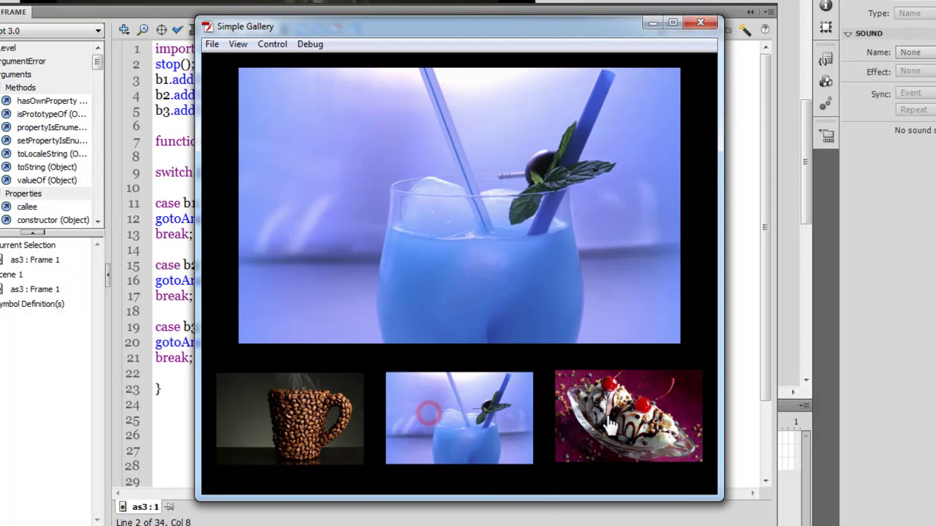
left_click(611, 425)
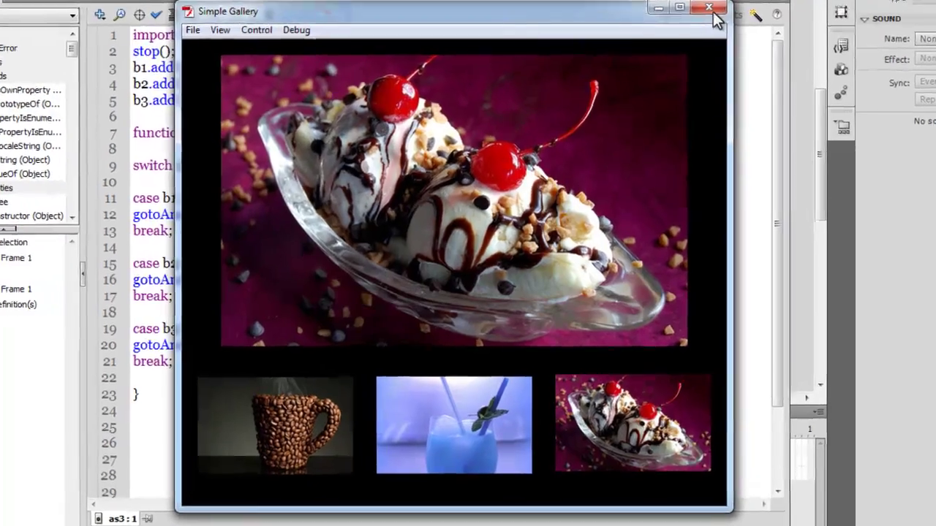
left_click(709, 9)
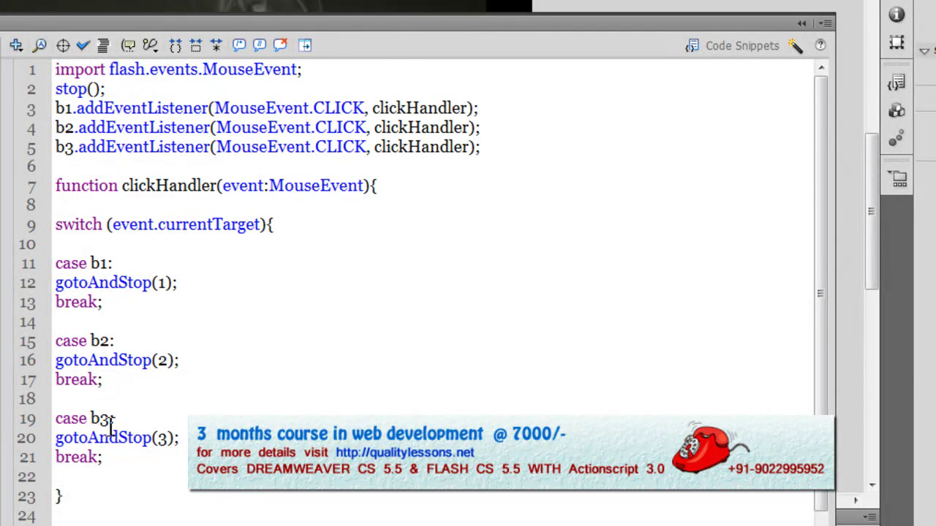
Highlight currentTarget in the switch line and collapse the Actions panel to reveal the stage.
double_click(237, 225)
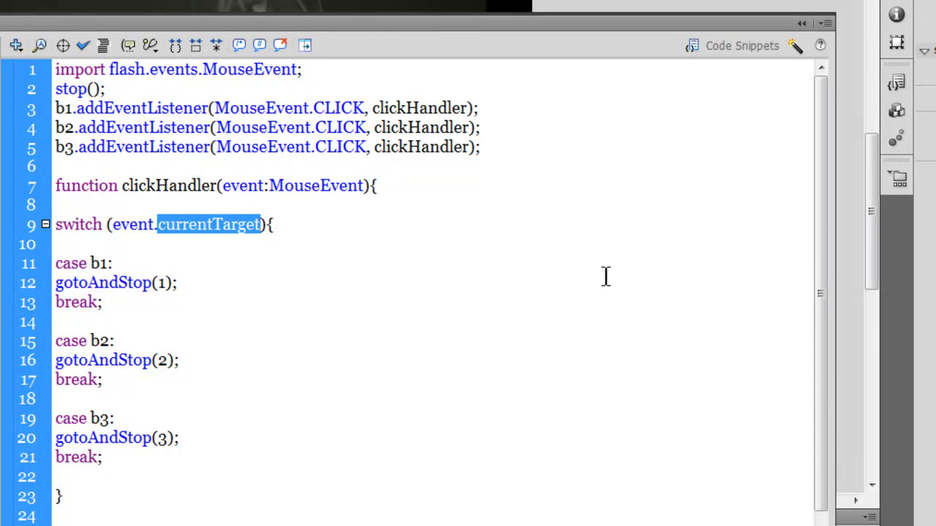
left_click(800, 24)
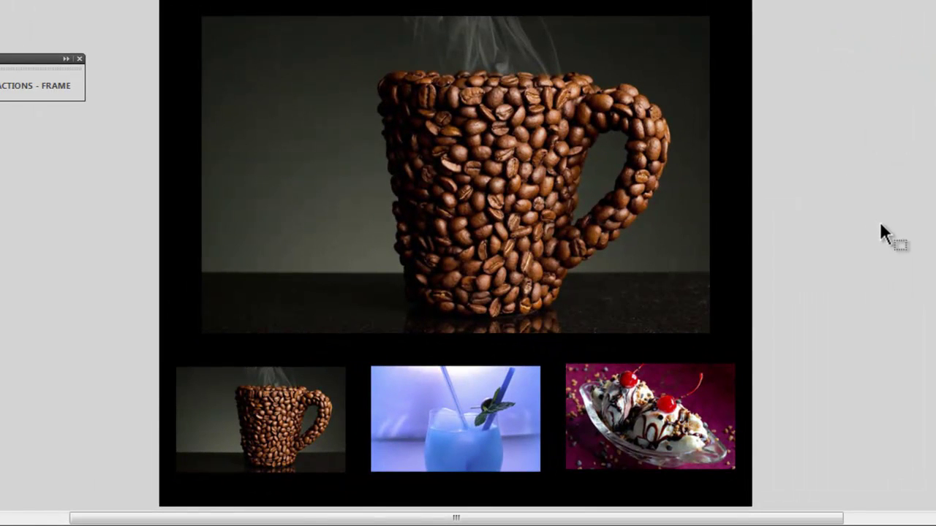